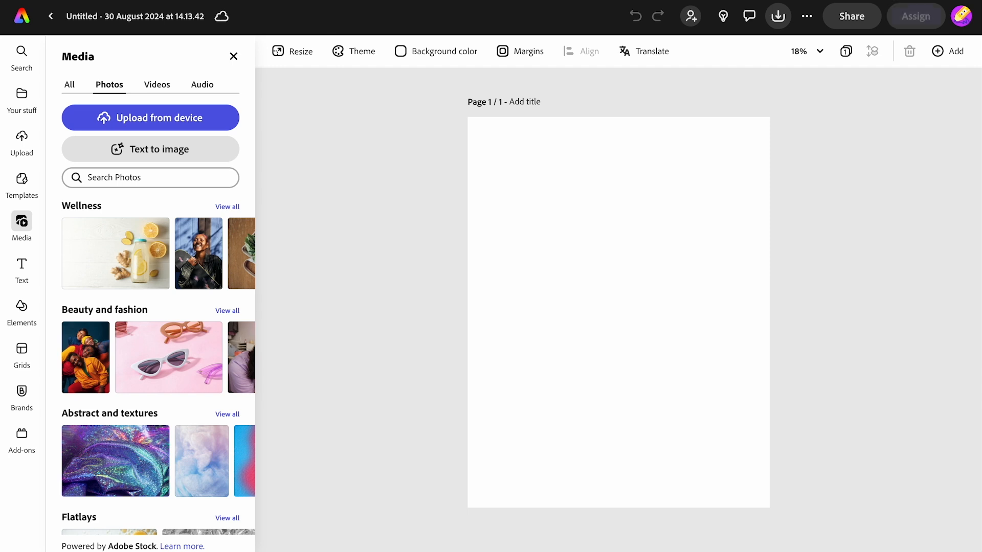
Step: Set the page's background color to the custom magenta #C71CB1
left_click(414, 56)
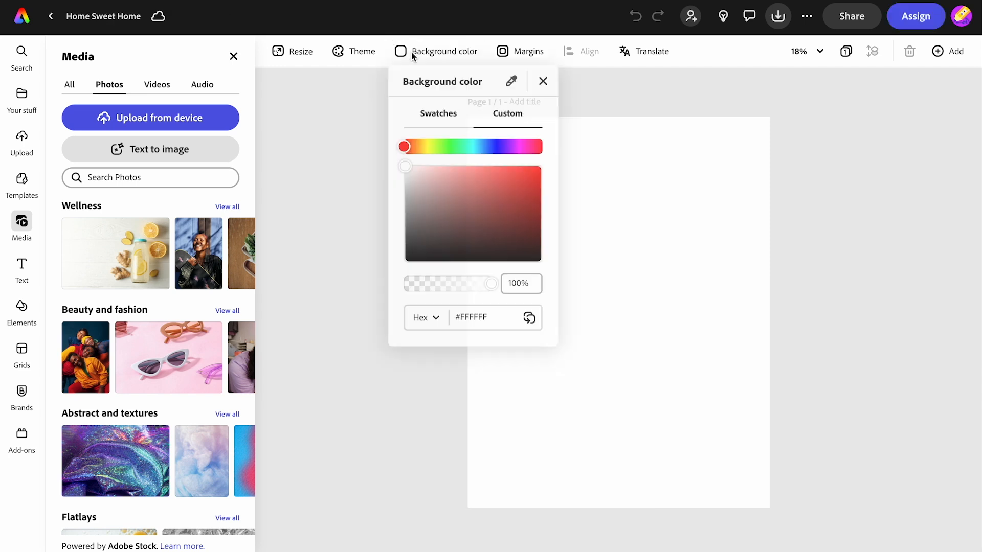
left_click(512, 148)
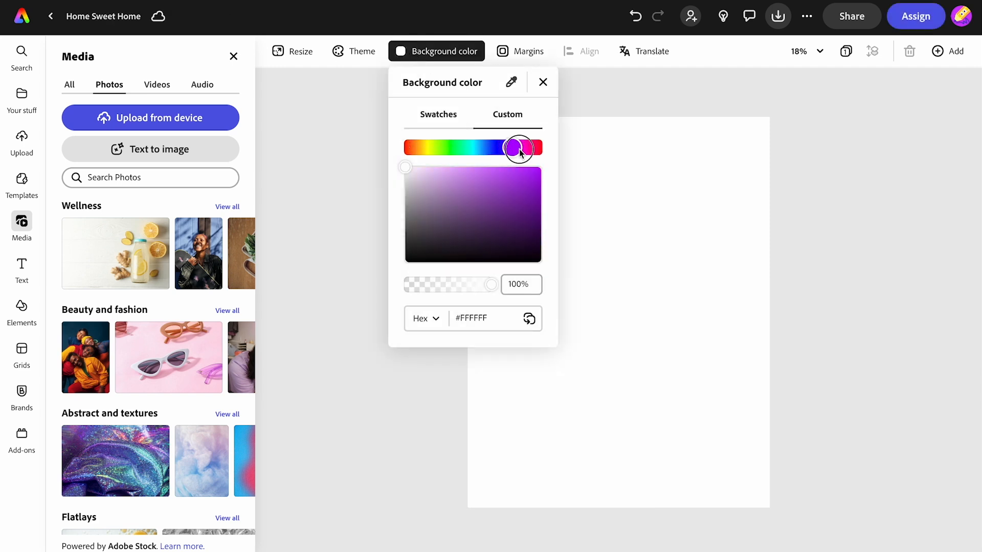
left_click(520, 152)
left_click(523, 189)
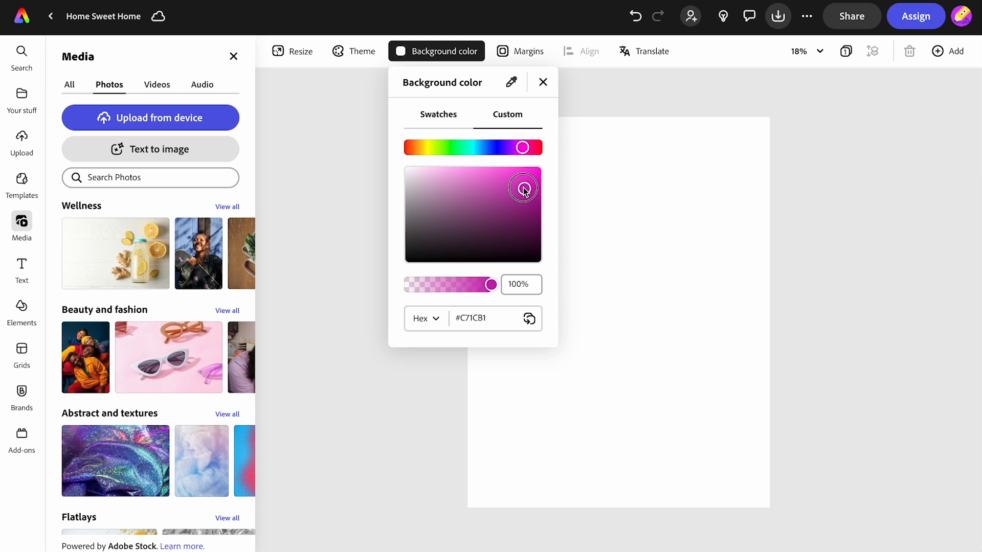
left_click(343, 248)
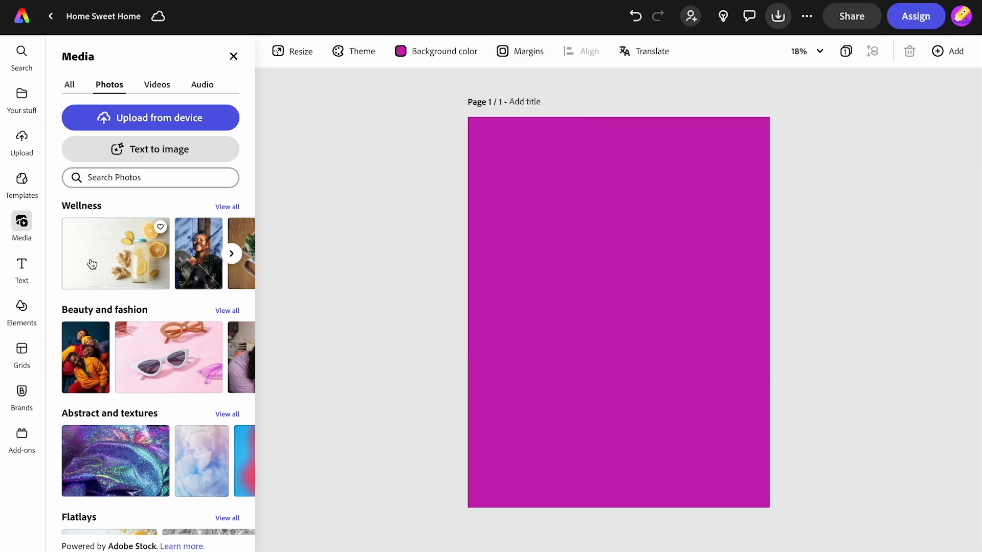
Step: Add a text box to the page reading "MODERN HOUSE FOR SALE"
left_click(22, 266)
left_click(106, 87)
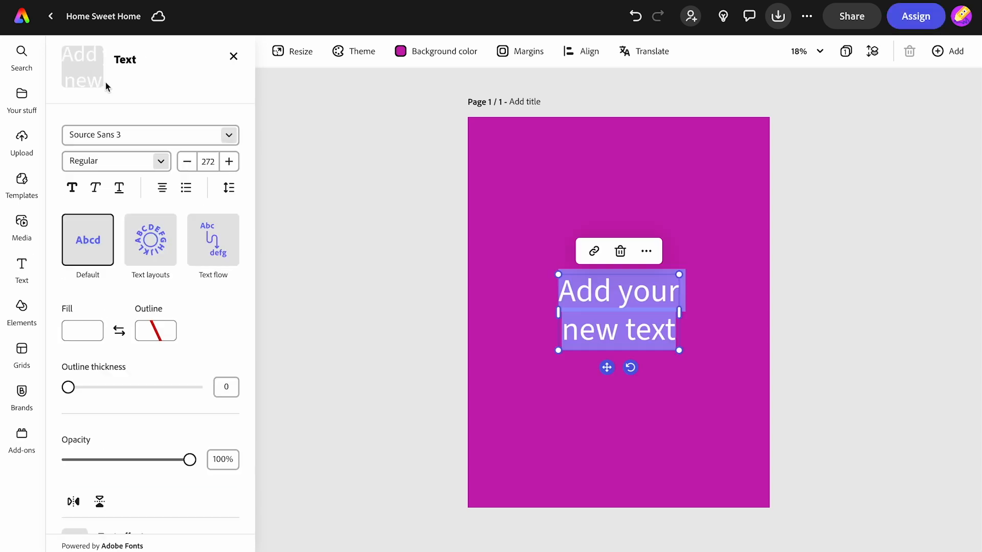
type("MODERN")
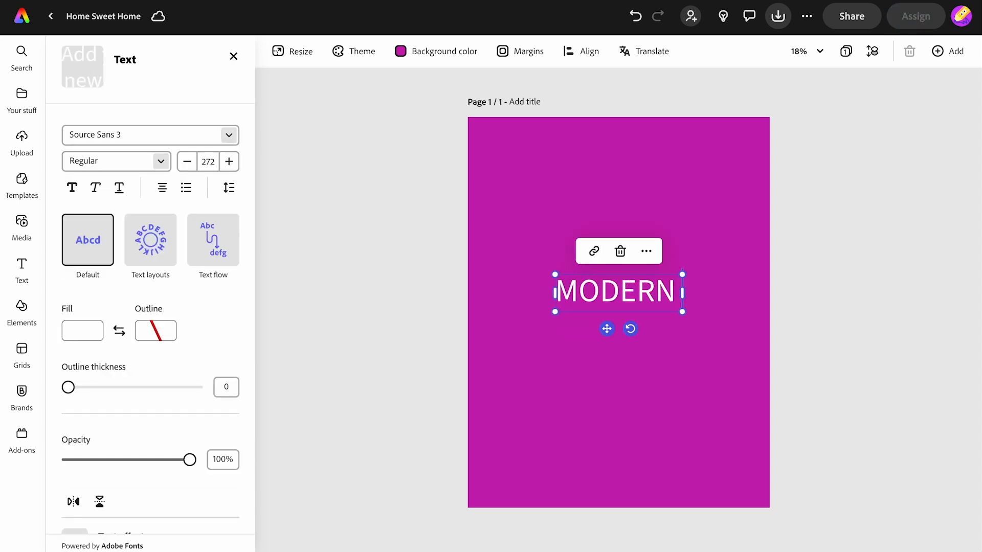
type(" HOUSE FOR SALE")
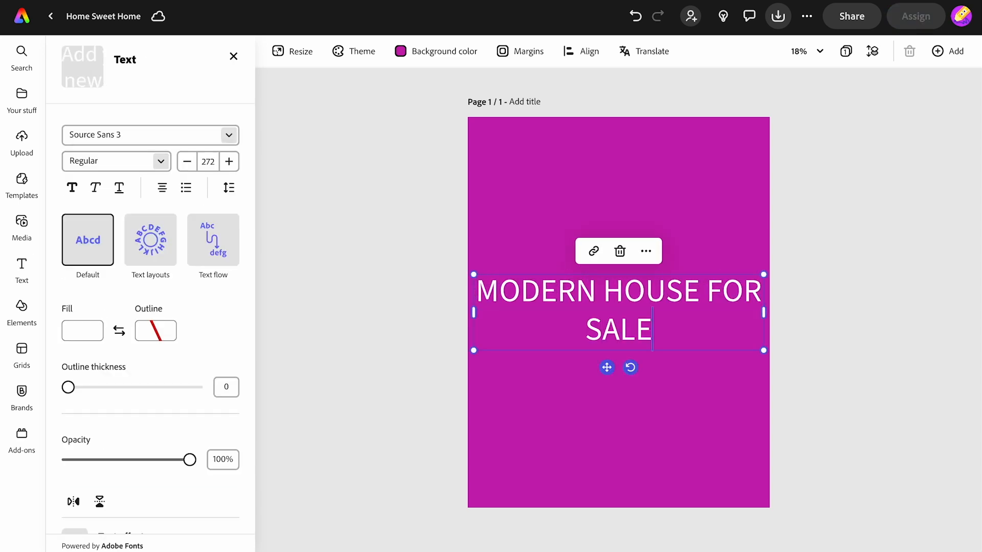
Step: Narrow the heading's text box so it wraps after "HOUSE", and left-align the text near the page's left edge
left_click_drag(764, 313, 700, 320)
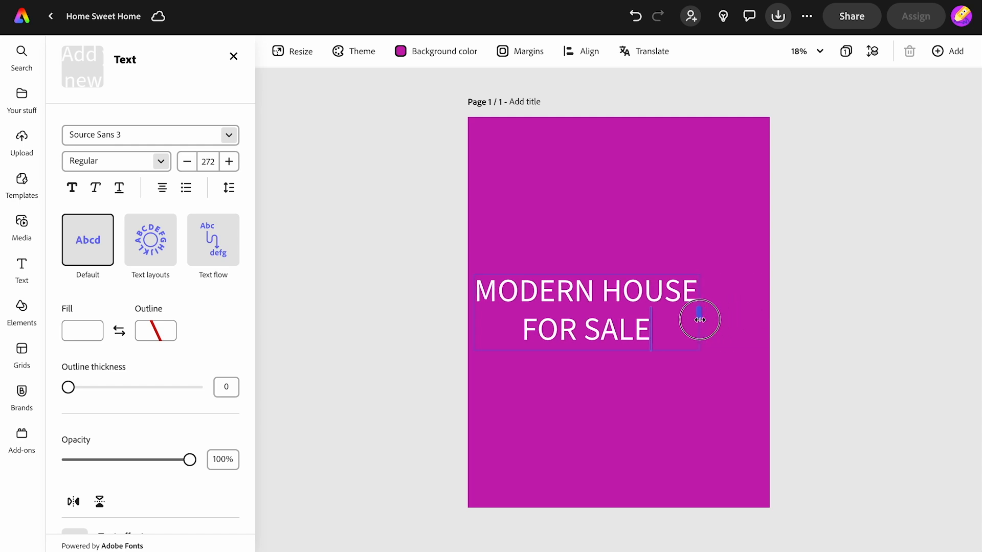
left_click(162, 189)
left_click(136, 219)
left_click(366, 263)
mouse_move(512, 298)
left_mouse_down()
mouse_move(516, 289)
mouse_move(519, 297)
left_mouse_up()
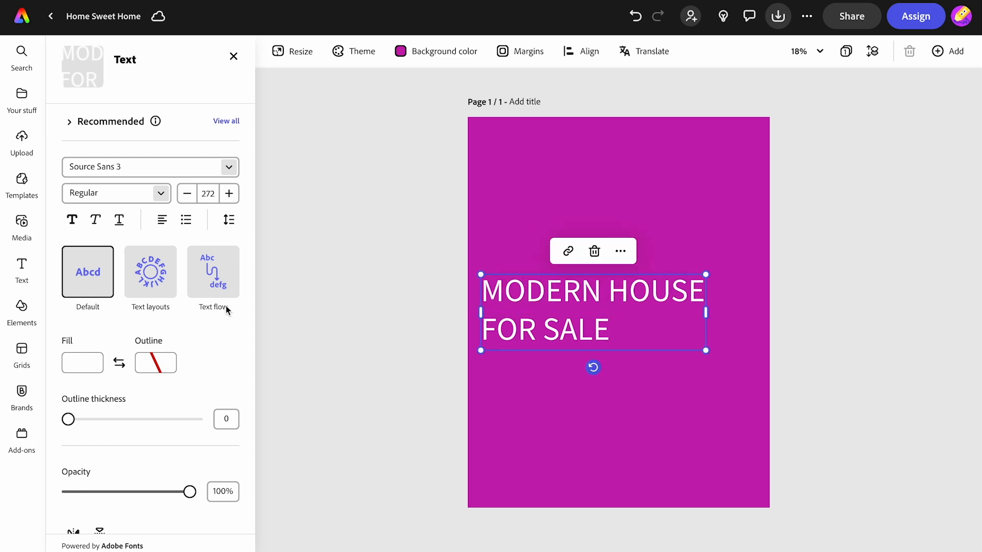
Step: Apply the full-width horizontal band shape behind the heading text
scroll(170, 441, "down", 3)
left_click(131, 459)
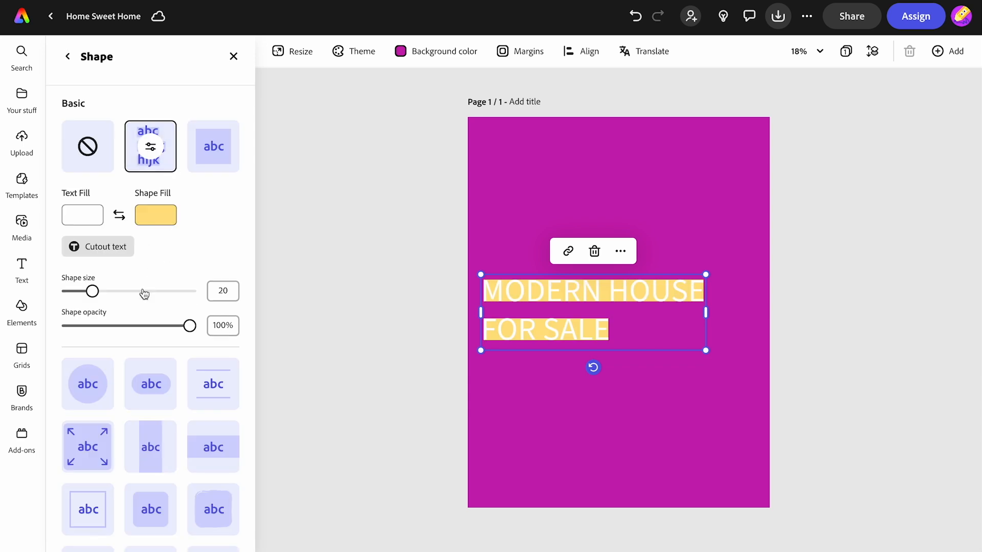
scroll(141, 419, "down", 3)
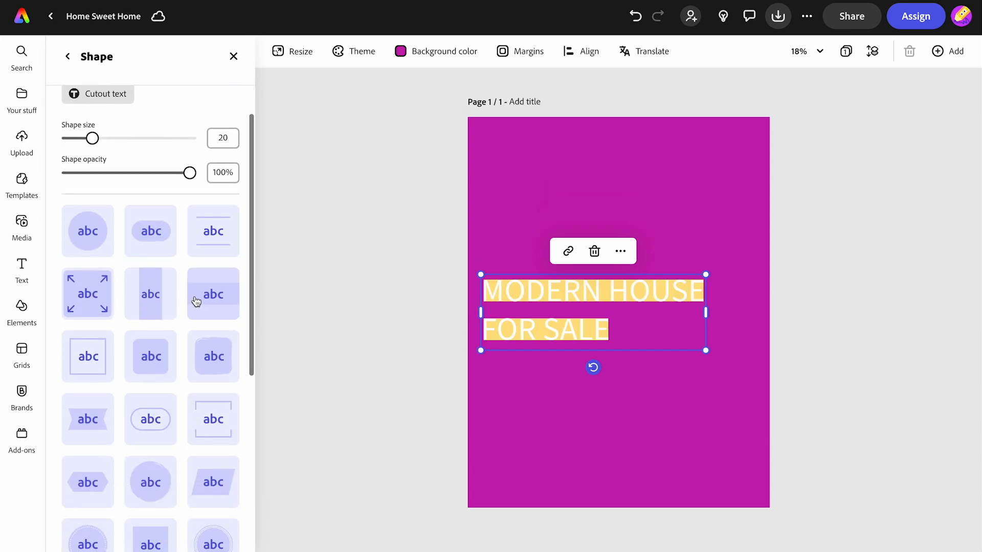
left_click(206, 302)
scroll(206, 302, "down", 3)
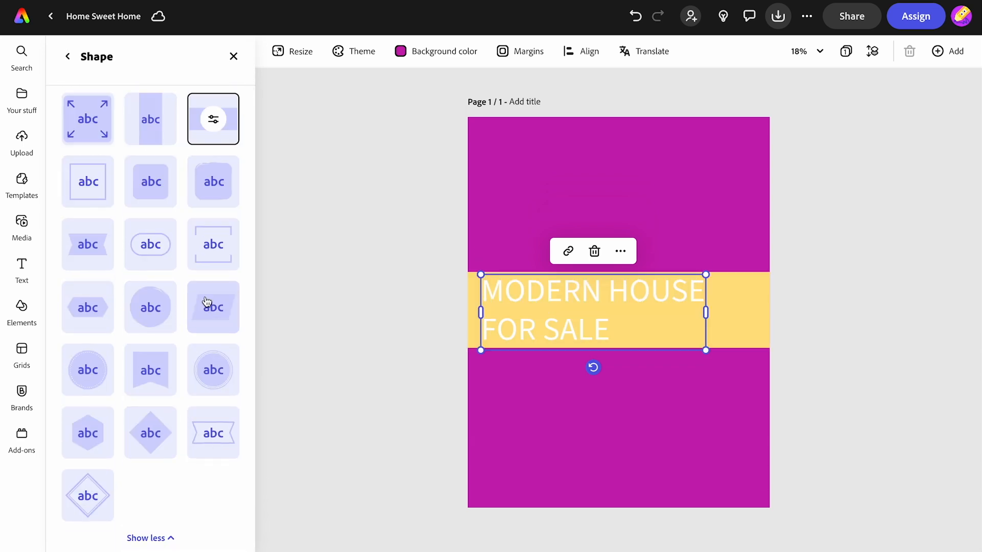
Step: Swap the heading's text and shape fills for a white band, and sample the page's magenta background as the text fill
left_click(213, 121)
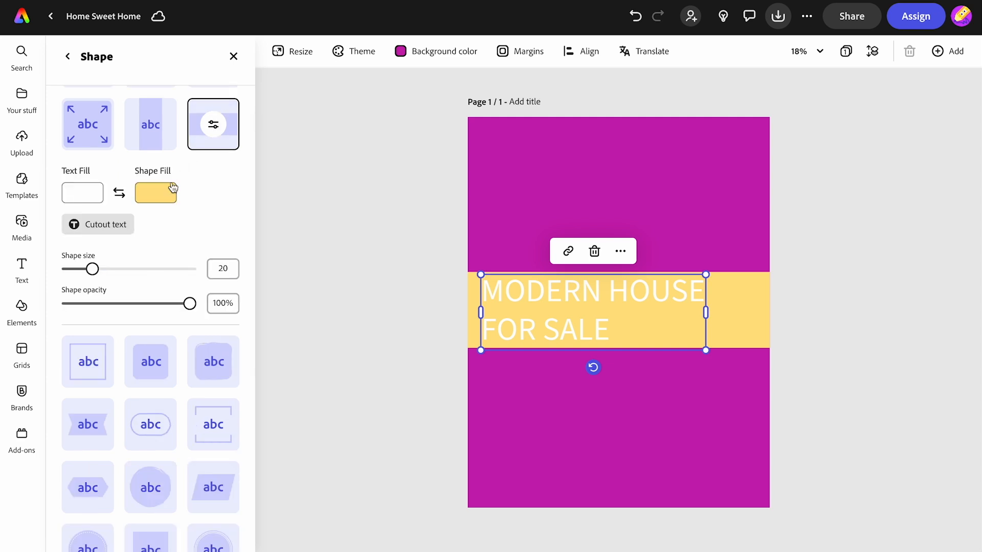
left_click(119, 192)
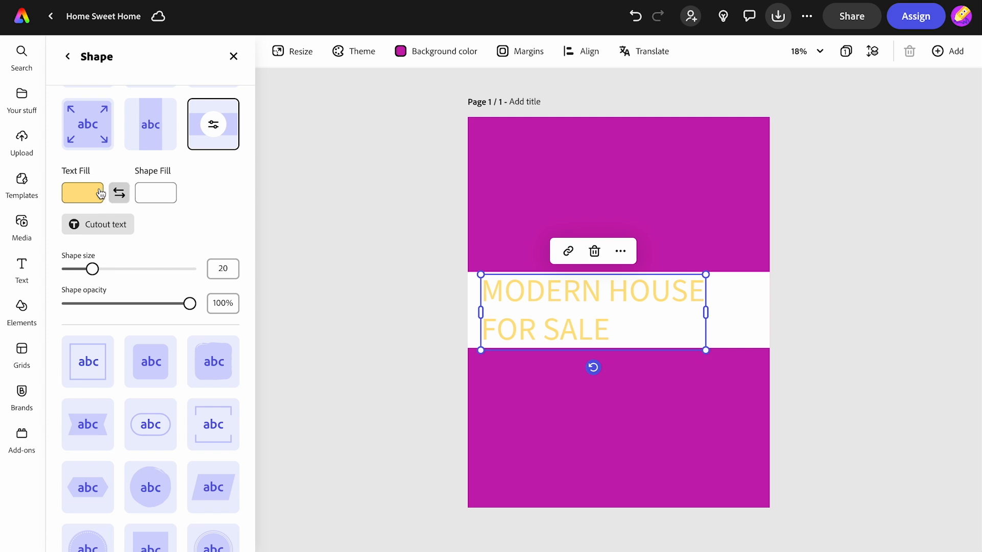
left_click(78, 198)
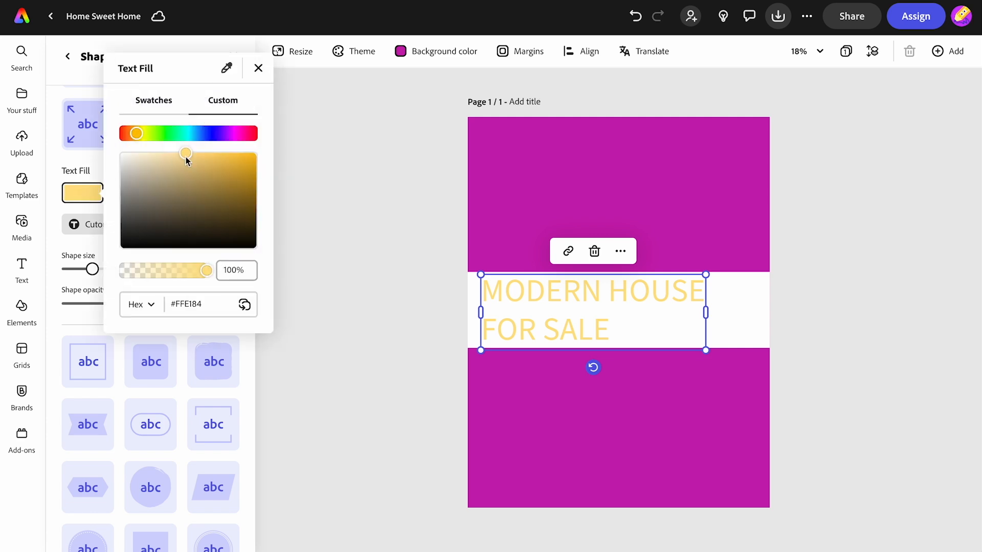
left_click(226, 69)
left_click(577, 172)
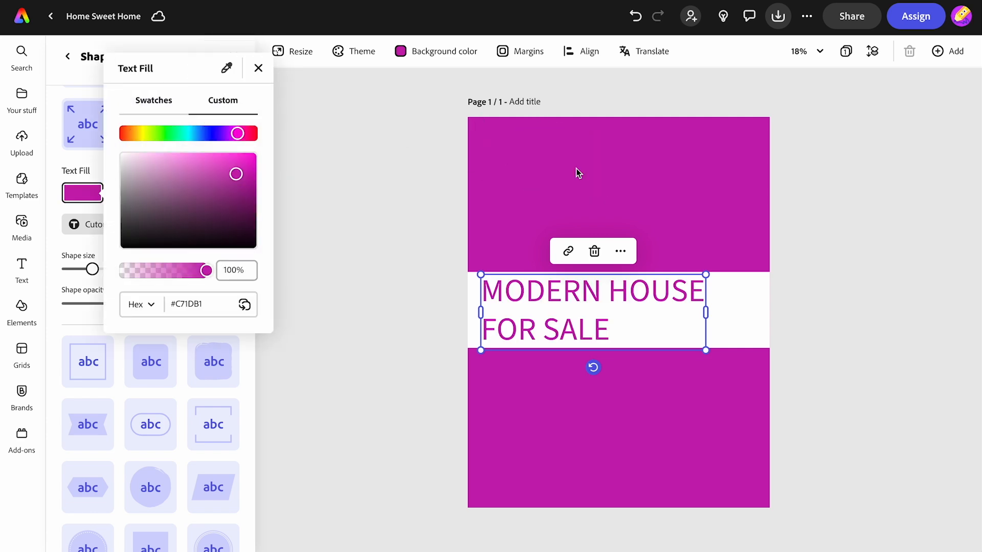
left_click(258, 68)
scroll(121, 186, "up", 3)
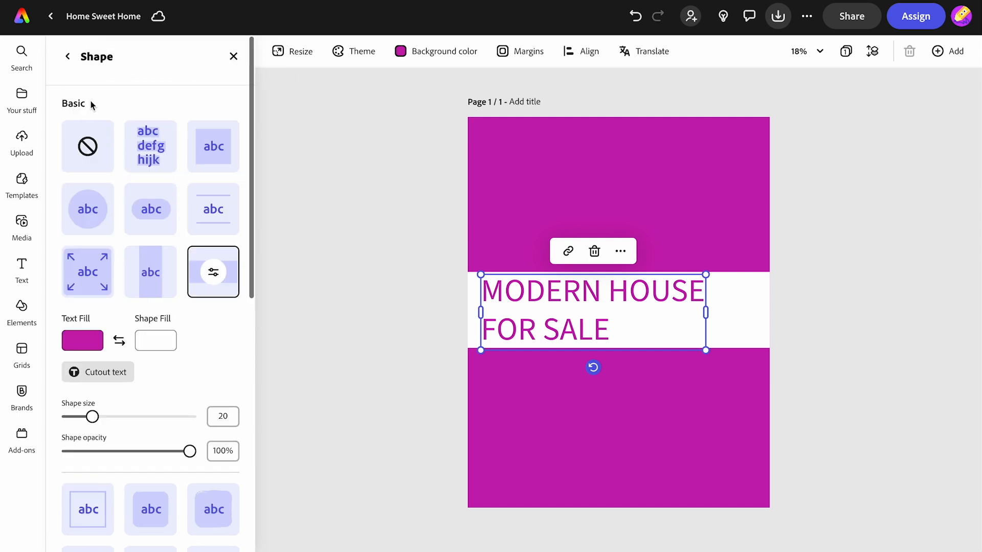
left_click(67, 56)
Step: Set the heading's font to Poppins in the ExtraBold weight
left_click(107, 174)
type("popp")
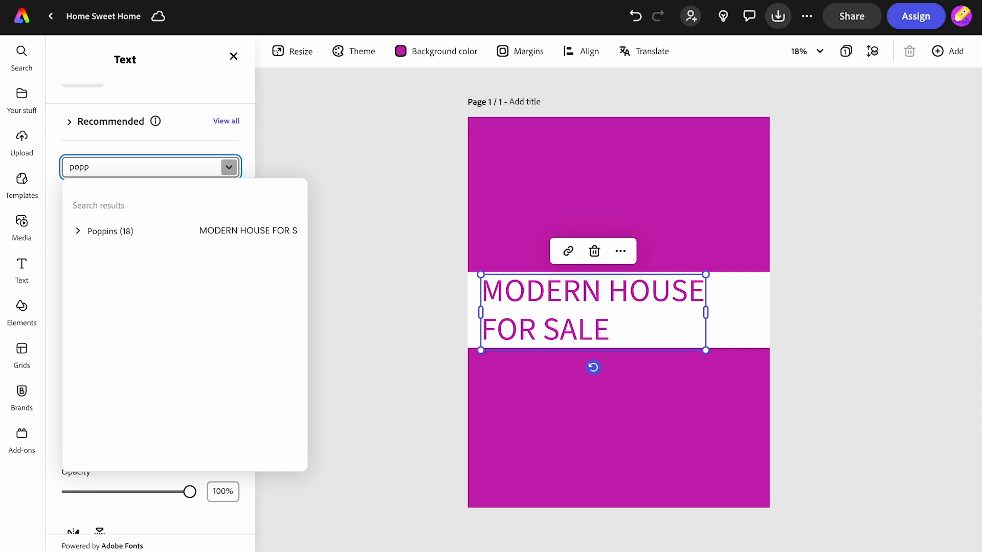
left_click(117, 237)
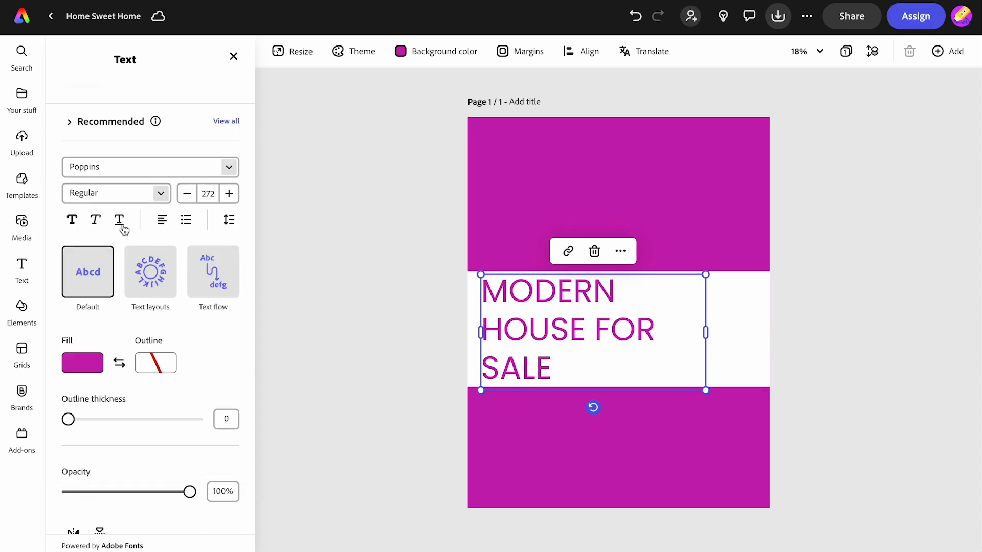
left_click(157, 201)
scroll(131, 291, "down", 6)
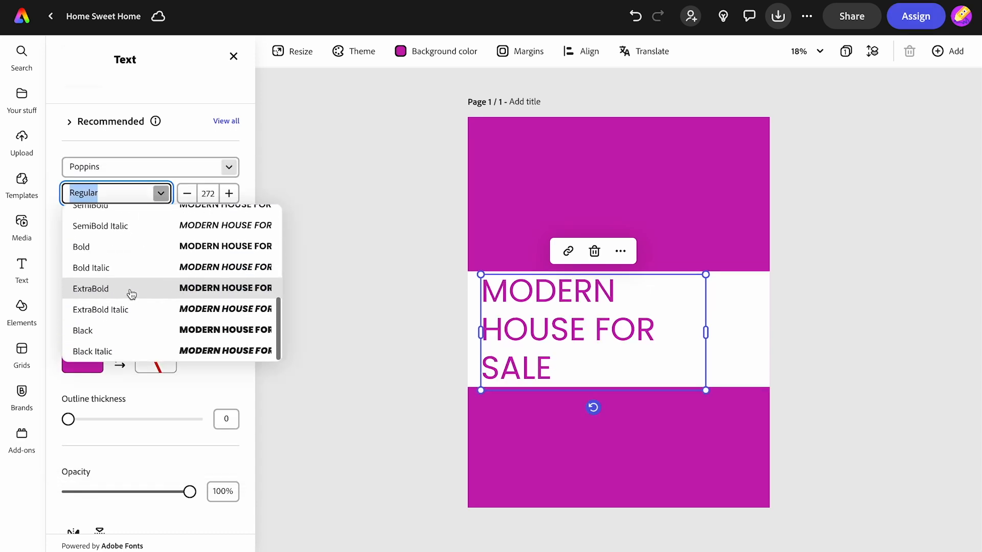
left_click(130, 290)
left_click(308, 268)
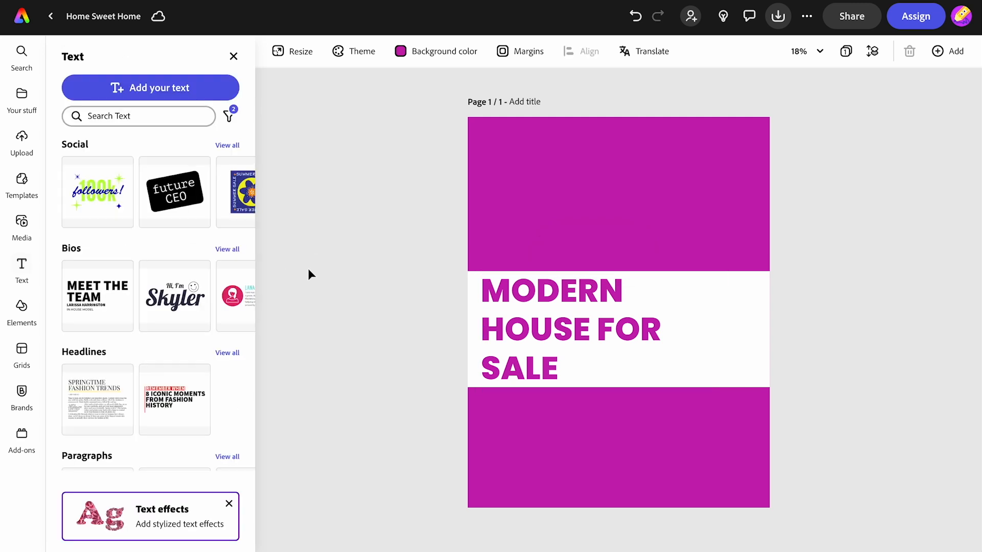
Step: Scale the heading down to font size 144 on two lines, keeping it near the page's left edge
left_click(501, 316)
left_click_drag(708, 391, 602, 338)
left_click_drag(599, 304, 581, 320)
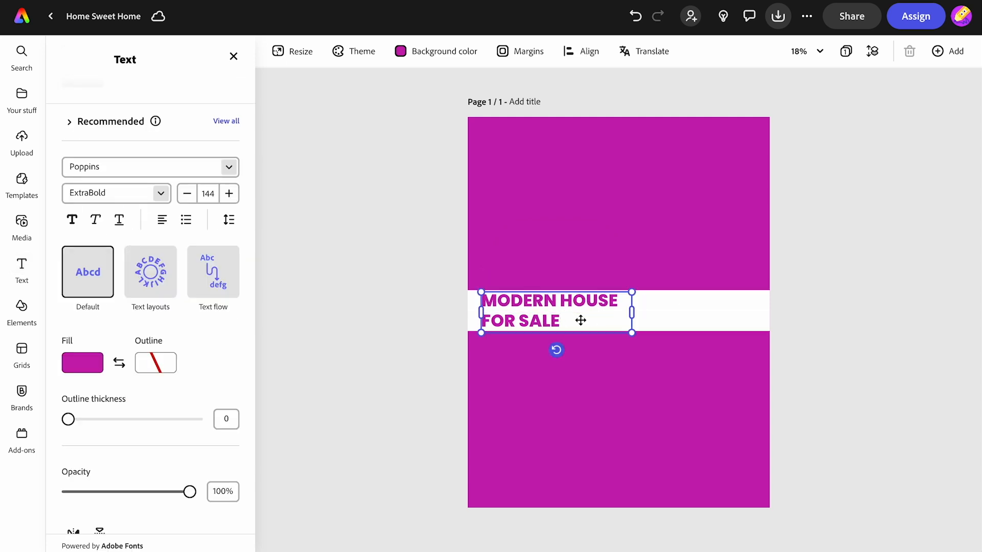
left_click(406, 305)
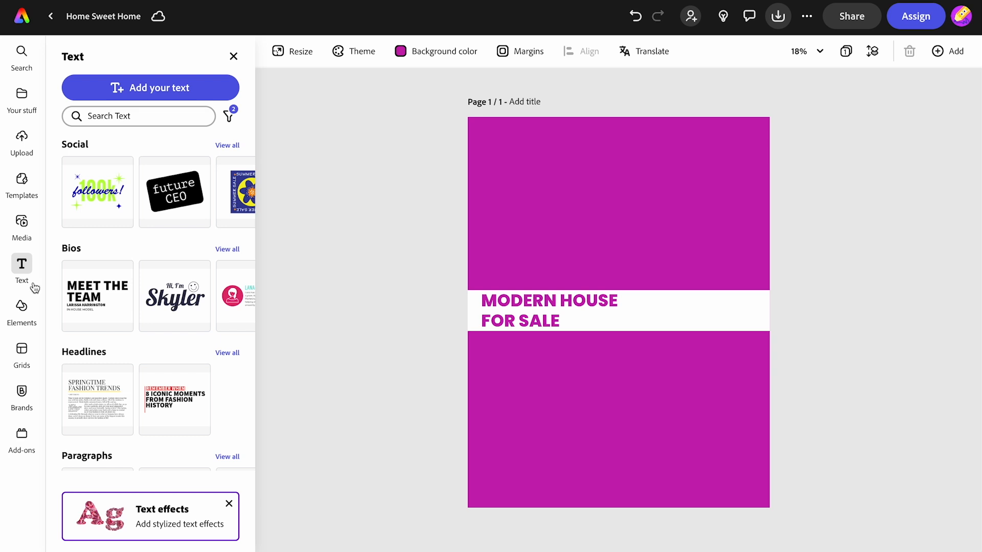
Step: Insert a Widescreen (16:9) text-to-image frame and enlarge it to fill the page width above the heading band
left_click(21, 228)
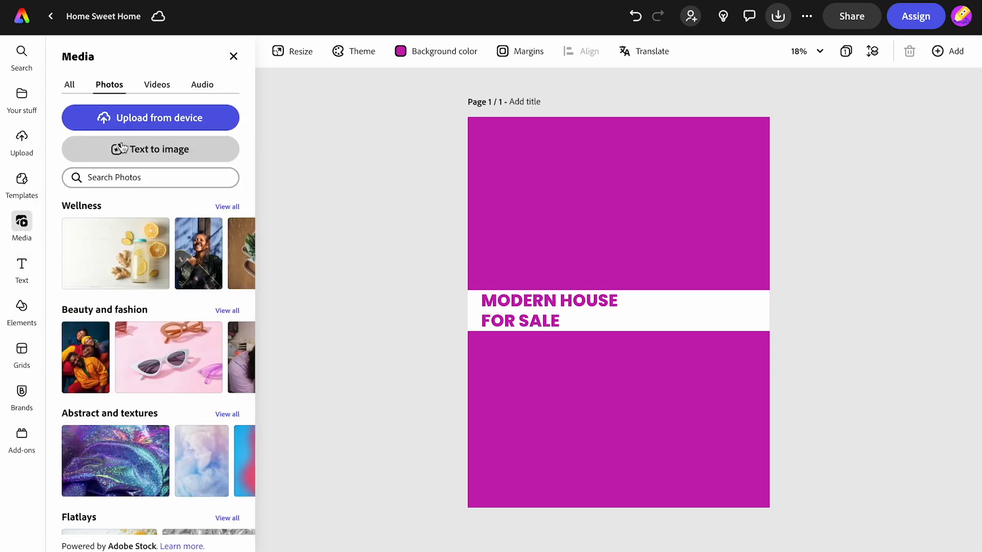
left_click(123, 148)
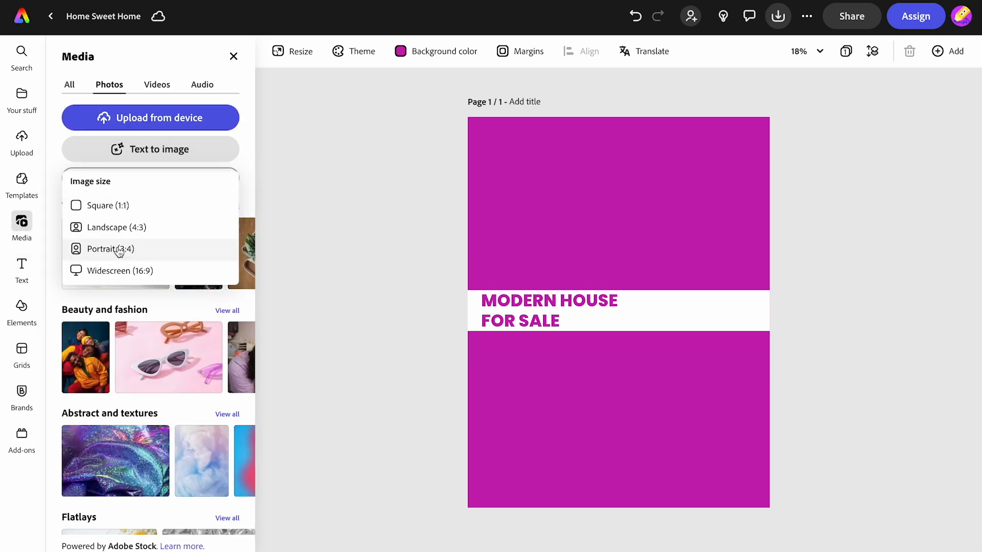
left_click(118, 272)
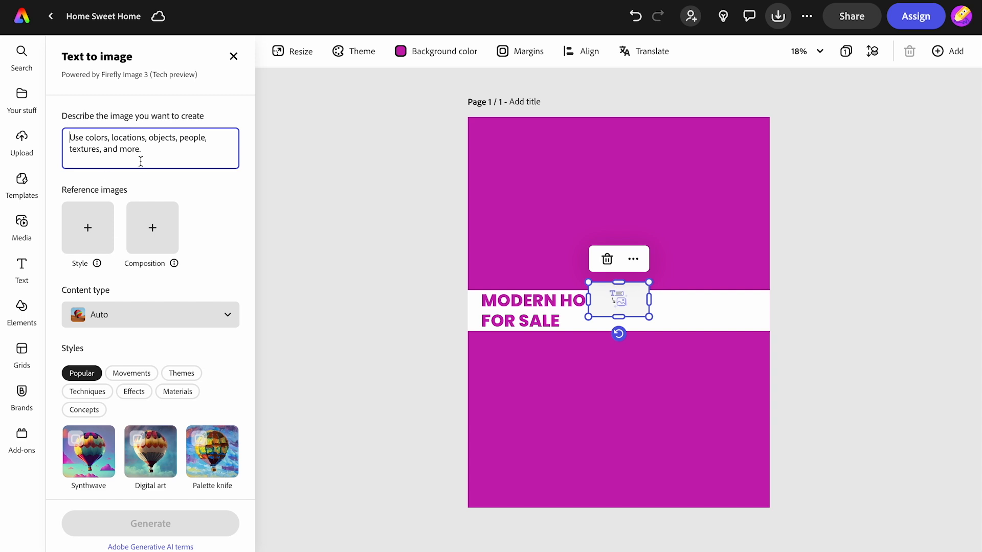
left_click_drag(582, 289, 439, 219)
left_click_drag(508, 244, 626, 152)
left_click_drag(570, 224, 457, 284)
Step: Generate an Art image from "tall narrow two storey wooden house, broken windows, dark sky outside, bare twisted trees either side"
left_click(112, 139)
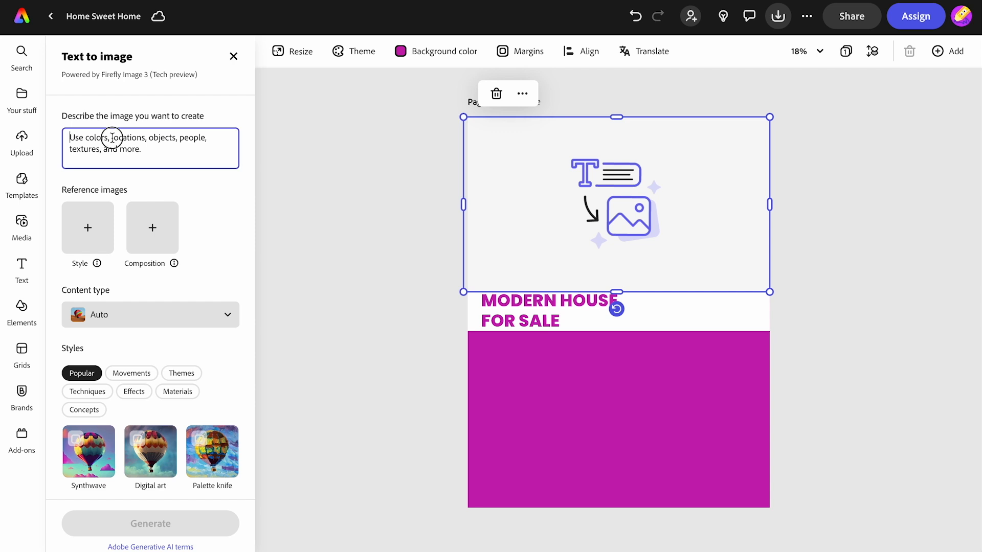
type("tall narrow two storey wooden house, broken windows, dark sky outside, bare twisted trees either side")
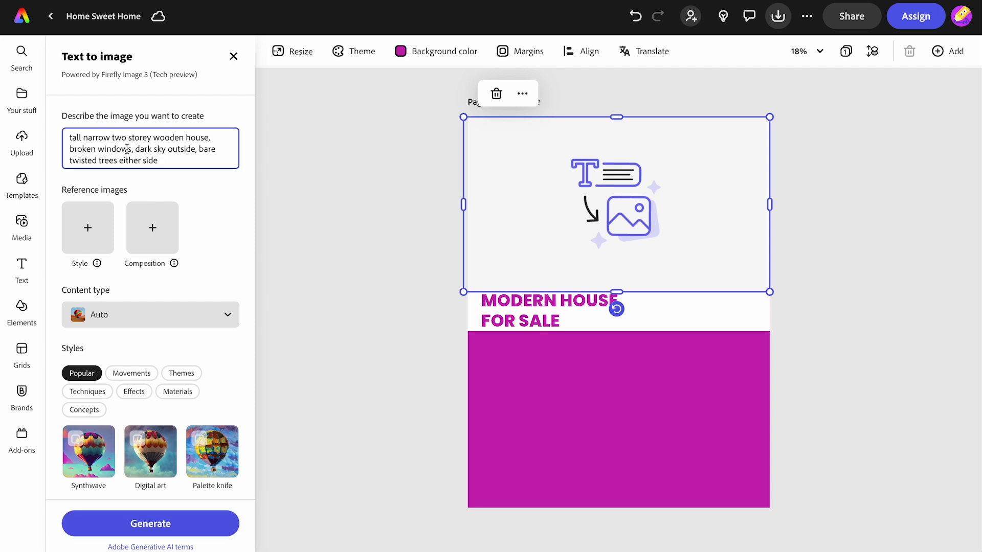
left_click(136, 315)
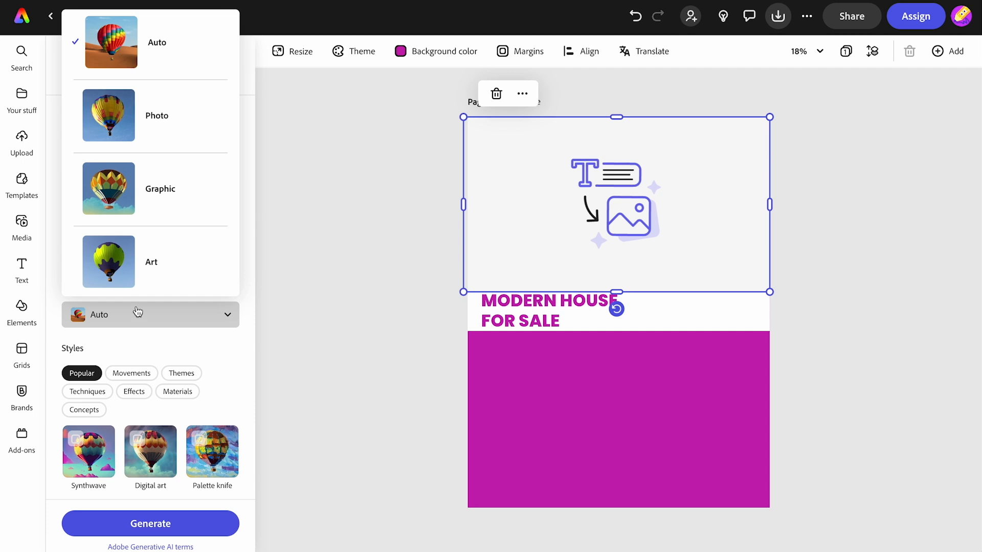
left_click(149, 265)
scroll(153, 357, "down", 2)
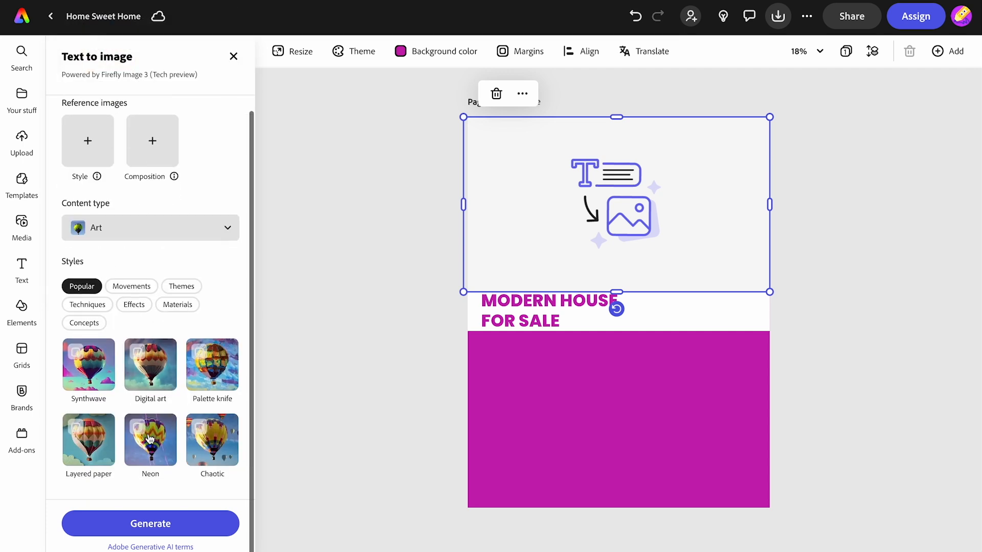
left_click(148, 524)
Step: Choose the second generated variation, the house with lit windows, for the image above the heading
scroll(165, 181, "down", 7)
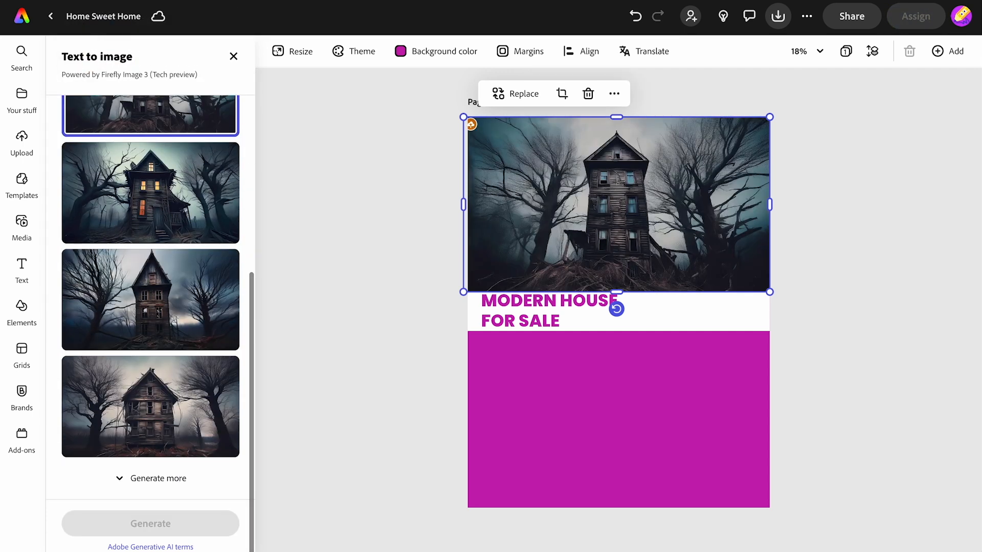
left_click(158, 202)
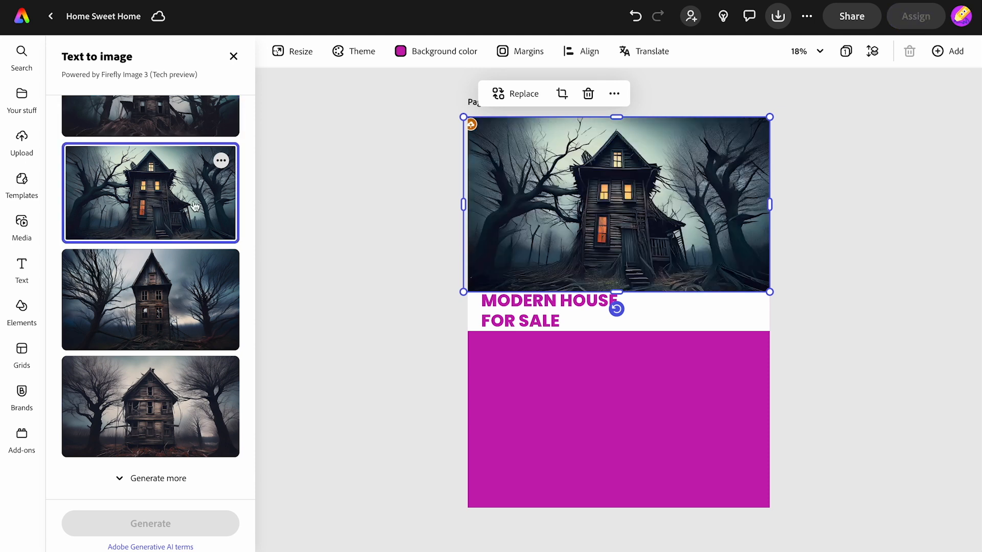
left_click(373, 260)
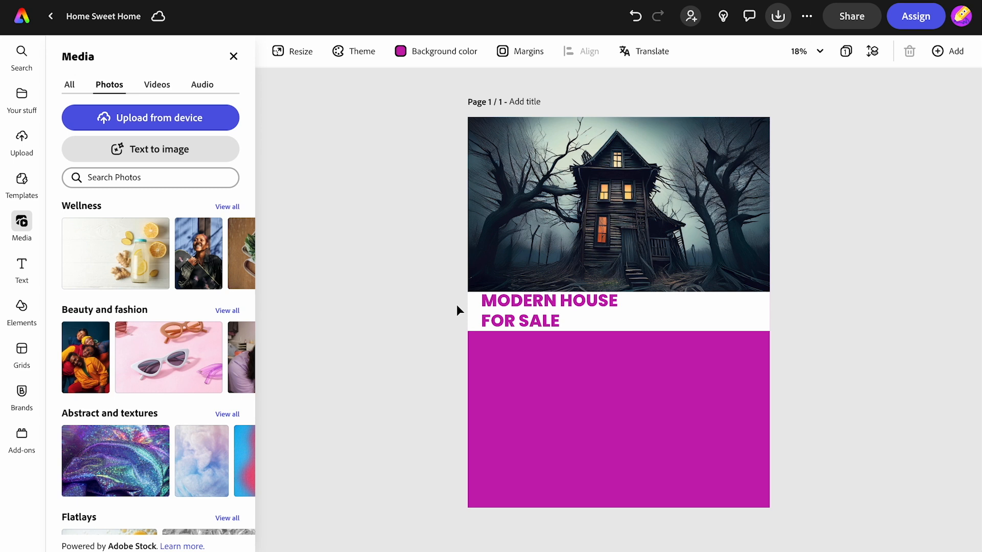
Step: Add a "£7.99" price text and place it in the white band beside the "MODERN HOUSE FOR SALE" heading
left_click(22, 269)
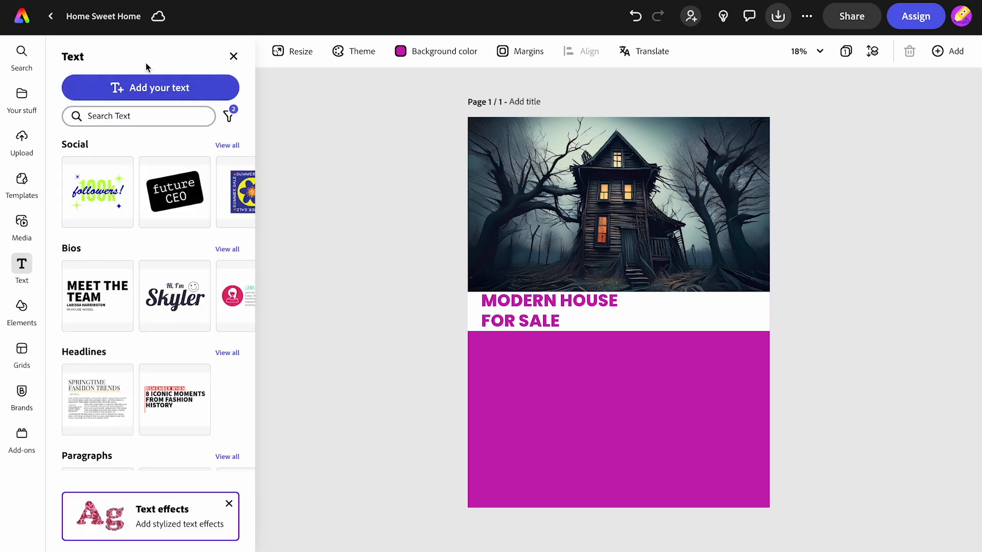
left_click(137, 87)
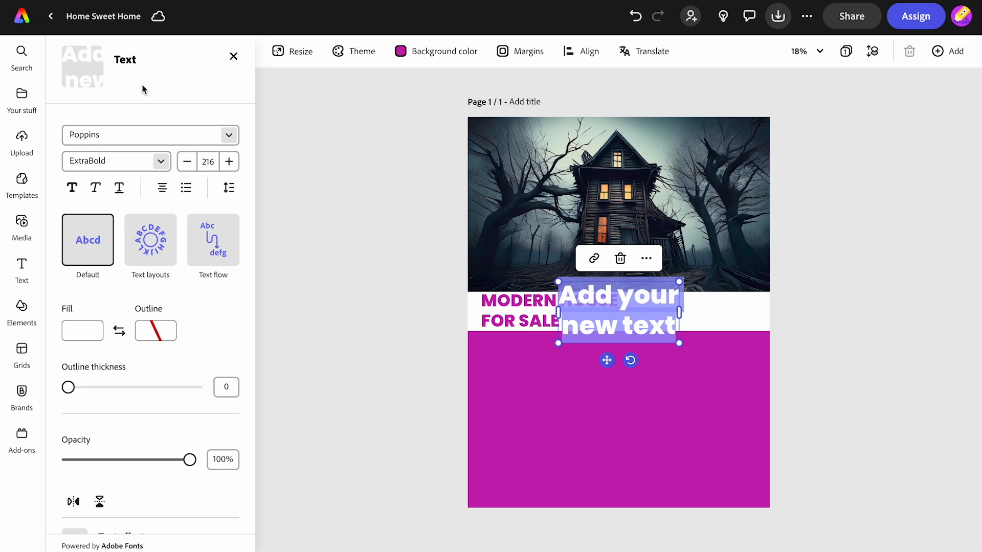
type("£7.9")
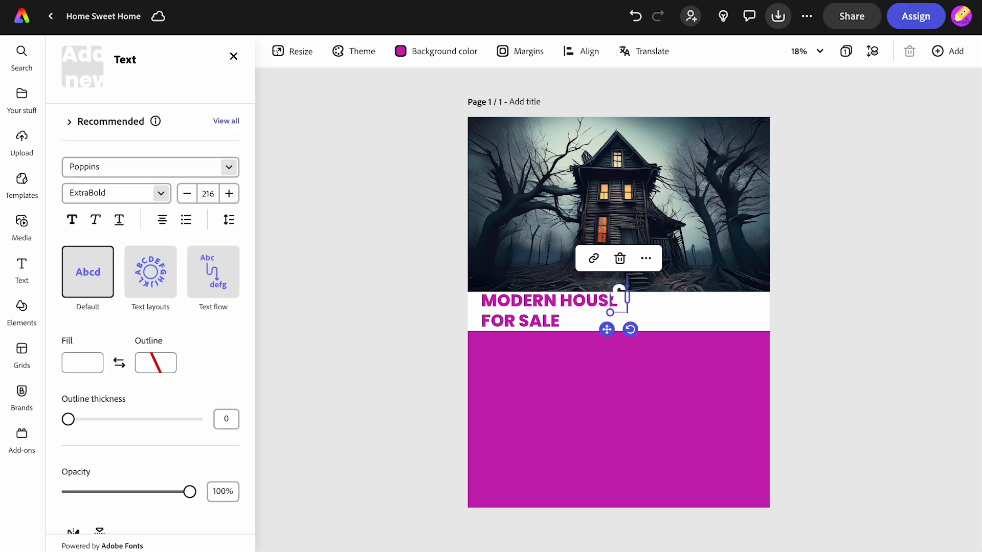
type("9")
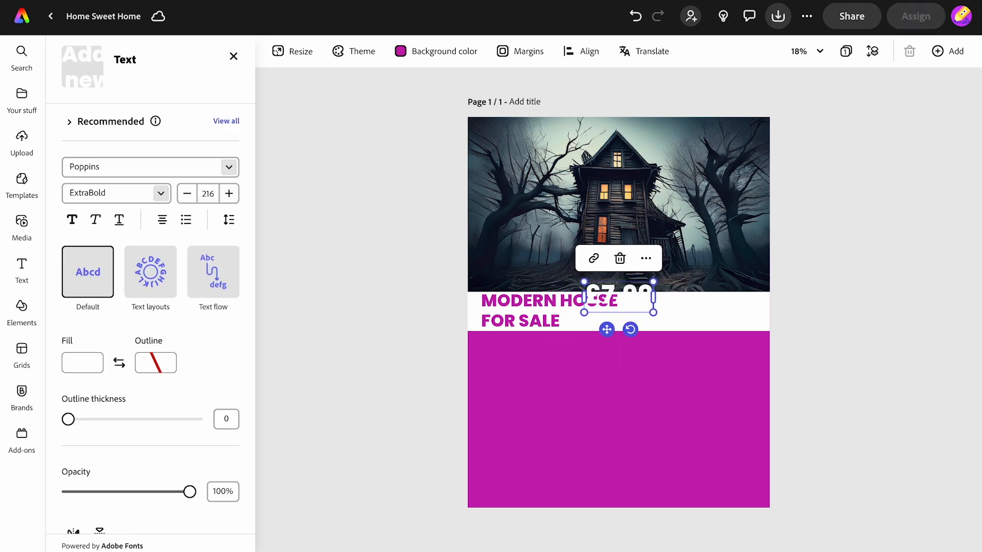
left_click_drag(605, 330, 698, 346)
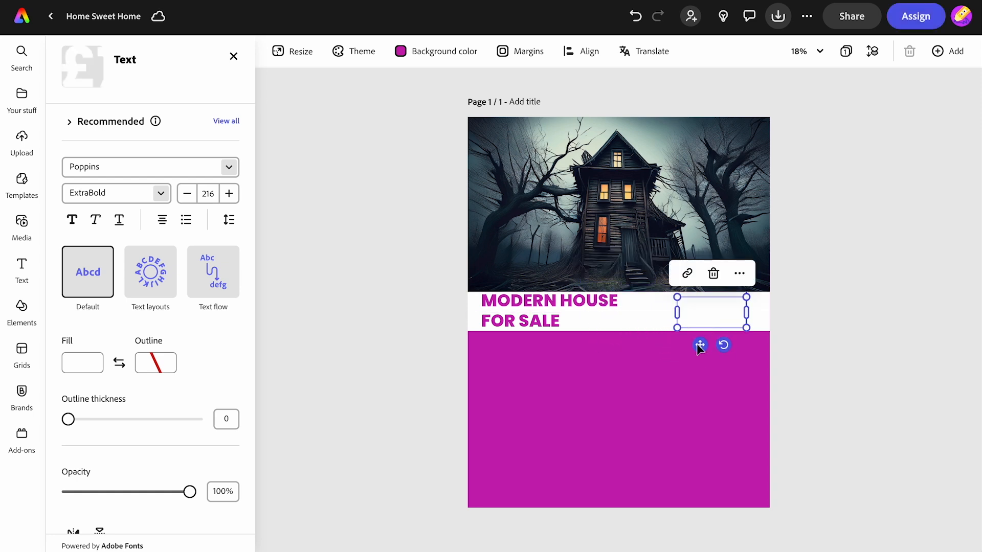
Step: Give the "£7.99" text a solid rectangular background shape filled with orange #FFA300
scroll(77, 327, "down", 4)
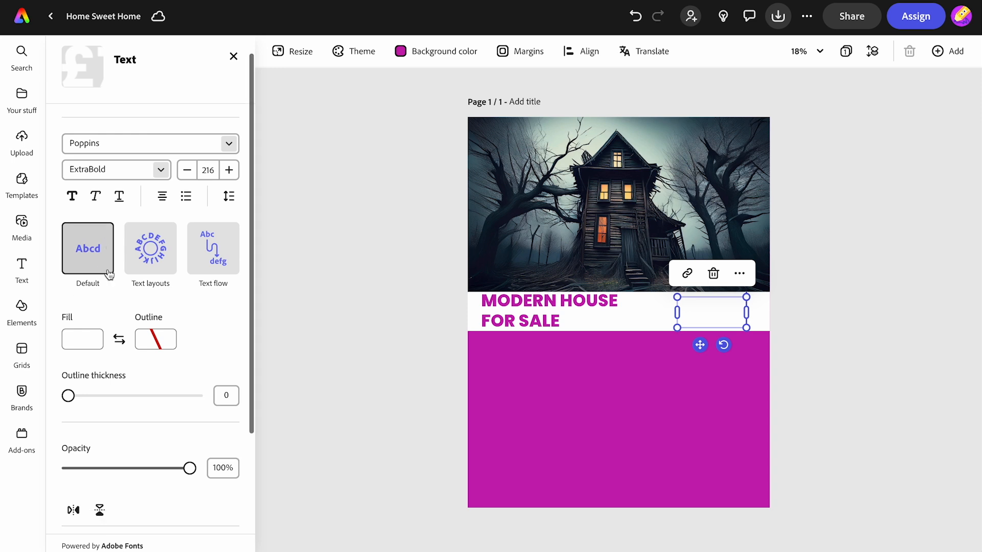
left_click(115, 458)
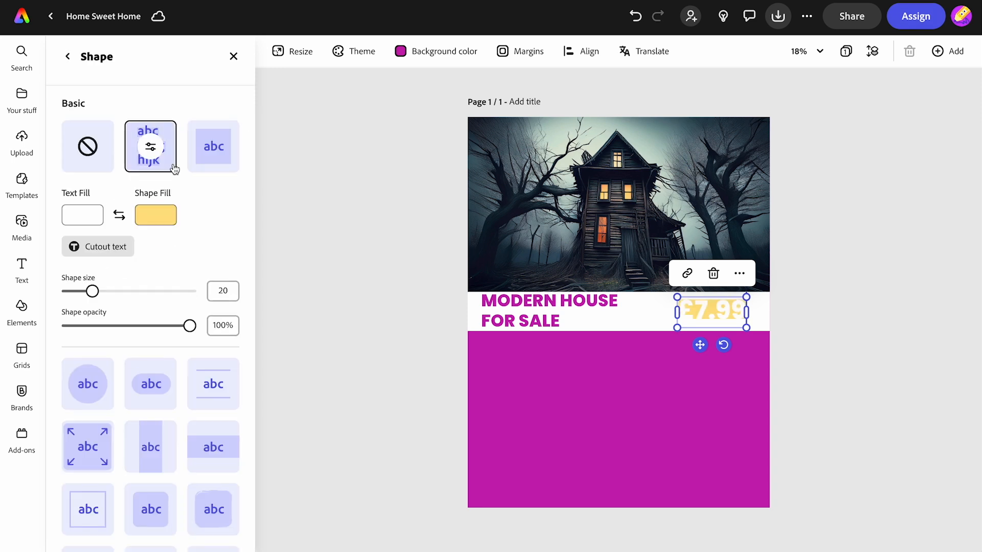
left_click(157, 215)
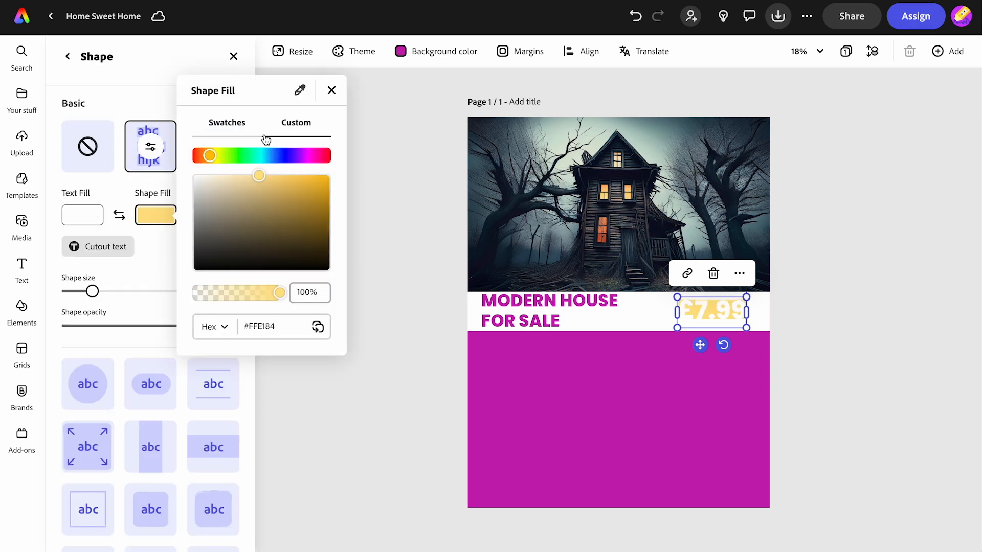
left_click_drag(209, 158, 206, 156)
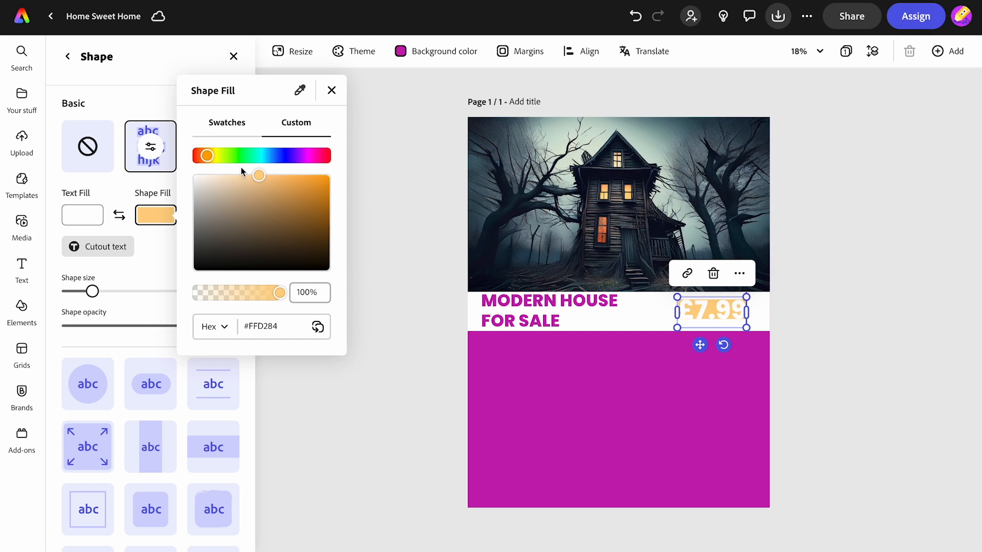
left_click_drag(265, 183, 335, 174)
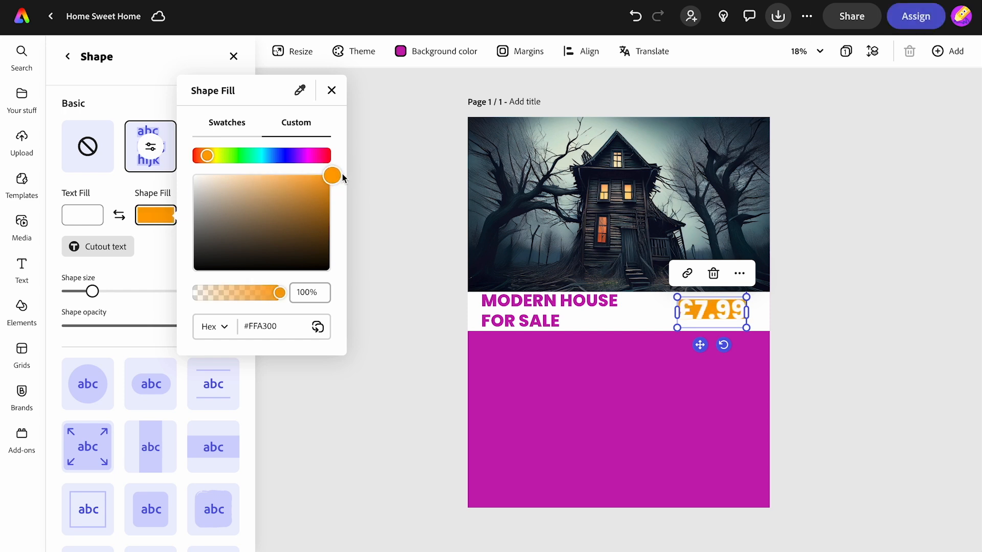
left_click(335, 92)
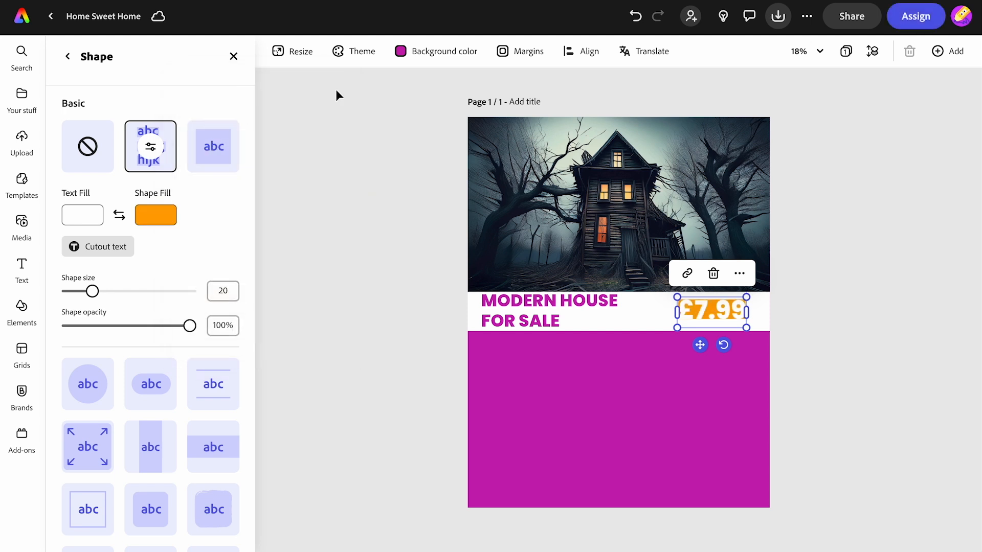
left_click(214, 148)
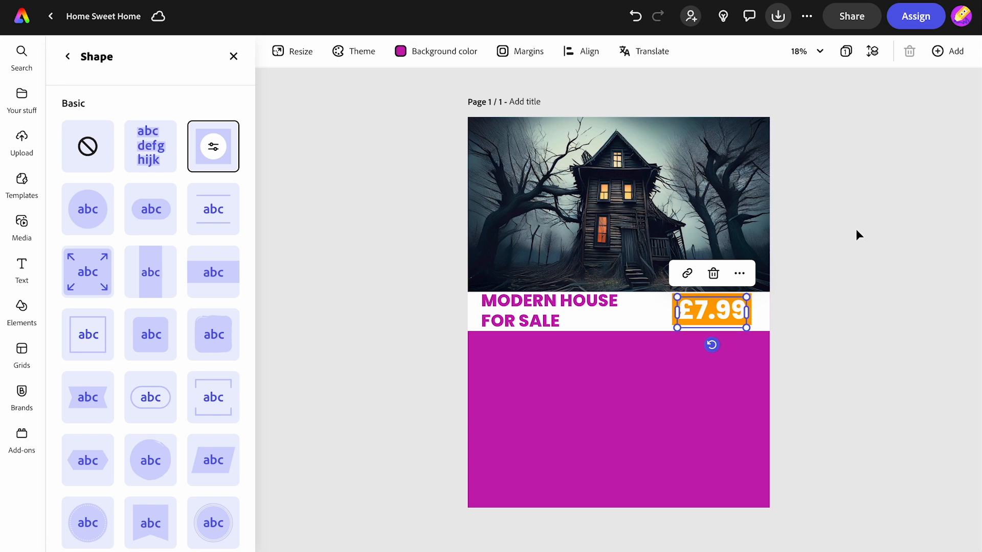
left_click_drag(727, 309, 727, 311)
left_click(645, 314)
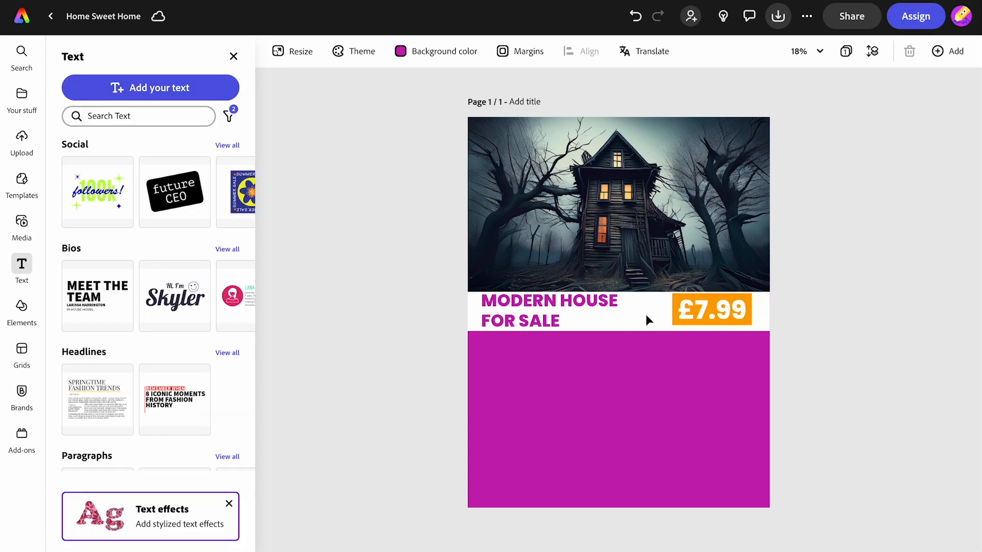
Step: Increase the shape size of the heading's white band and reposition the heading so it sits just below the house image
left_click(633, 322)
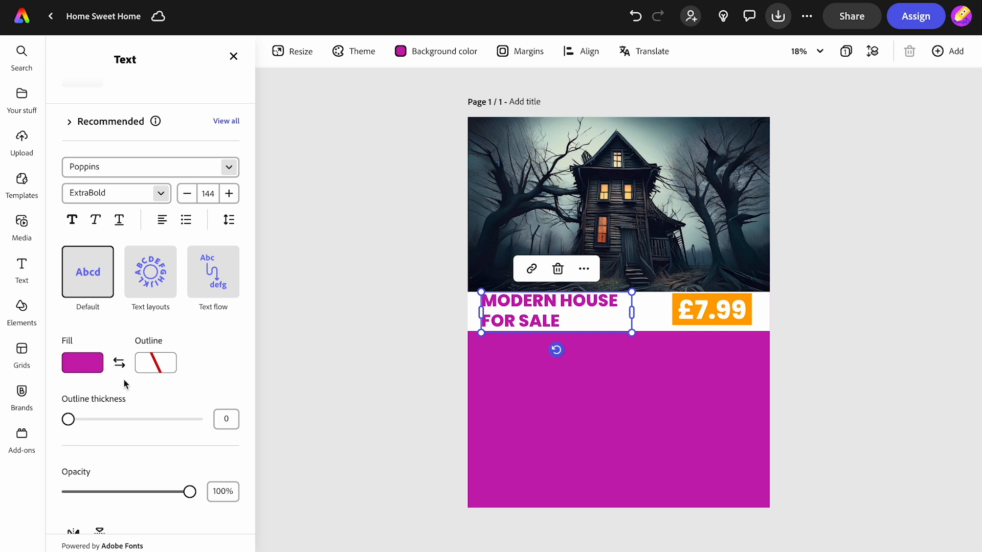
scroll(124, 379, "down", 3)
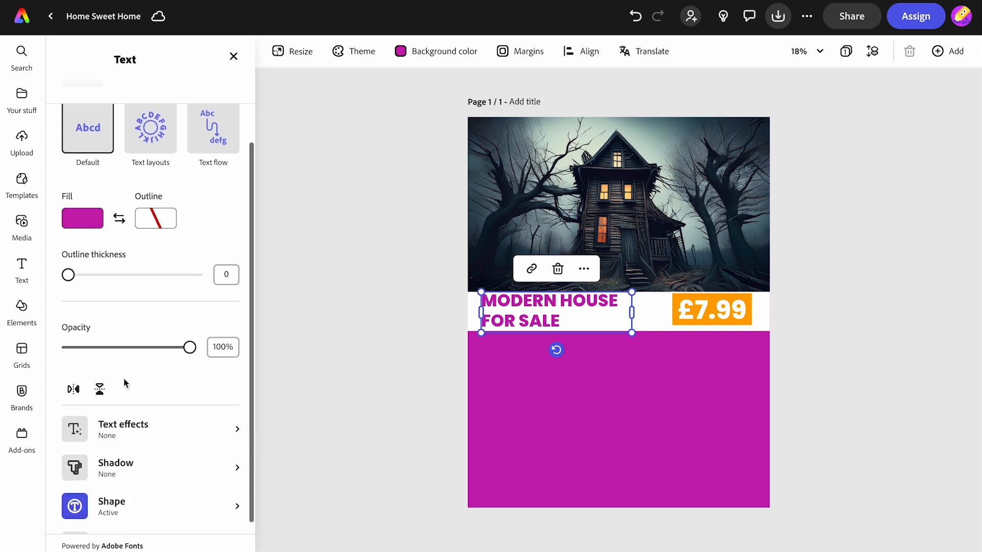
left_click(109, 505)
left_click_drag(97, 269, 135, 269)
left_click_drag(544, 320, 544, 321)
left_click(835, 313)
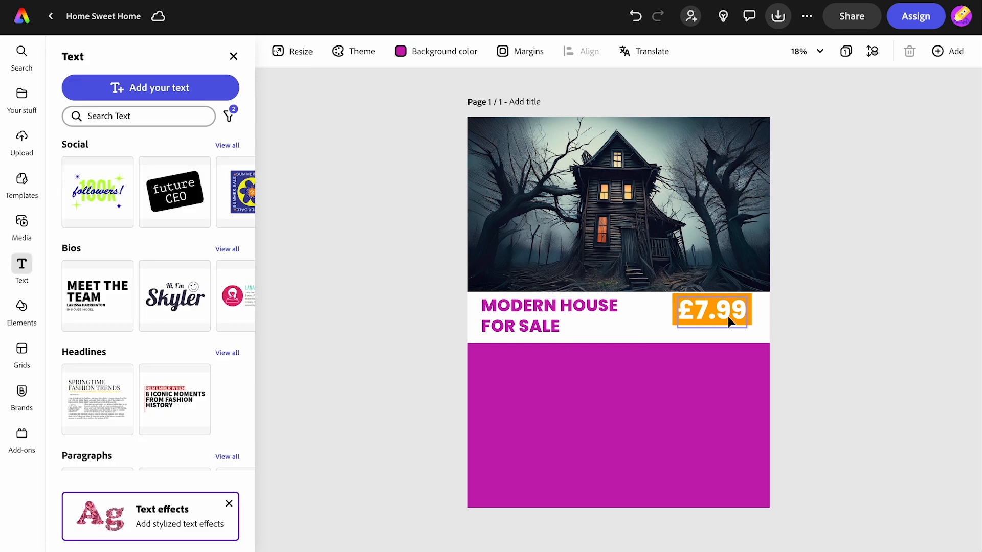
Step: Move the orange price label slightly down to centre it vertically in the white band
left_click(721, 314)
left_click_drag(719, 315, 717, 319)
left_click(879, 295)
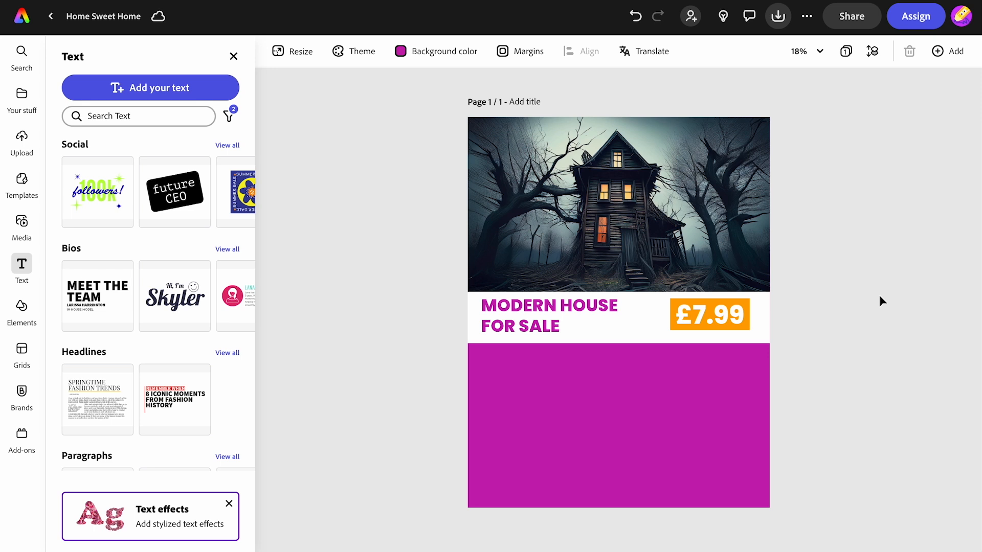
Step: Duplicate the price label into the lower magenta area, change its text to "More information" and scale it to font size 102 on one line
left_click(707, 318)
left_click(742, 283)
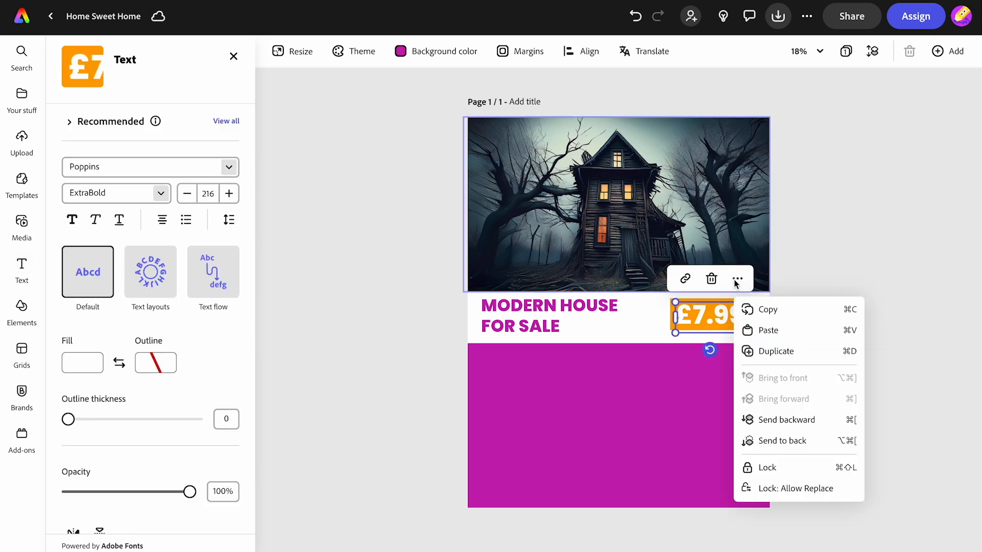
left_click(757, 351)
left_click_drag(710, 321, 518, 441)
double_click(519, 440)
type("More information")
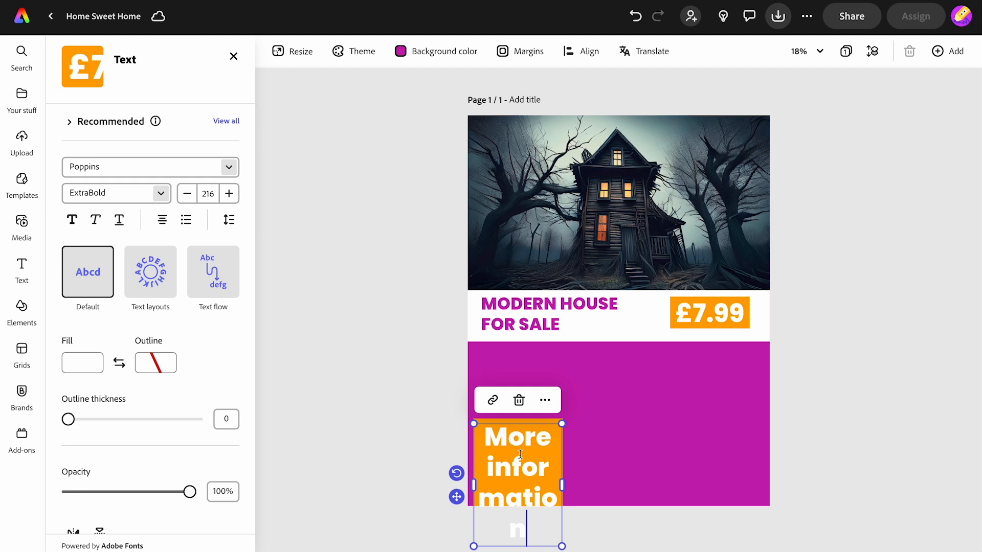
left_click_drag(563, 481, 597, 444)
Step: Duplicate the "More information" label, place the copy below the price and change its text to "Features"
left_click(564, 417)
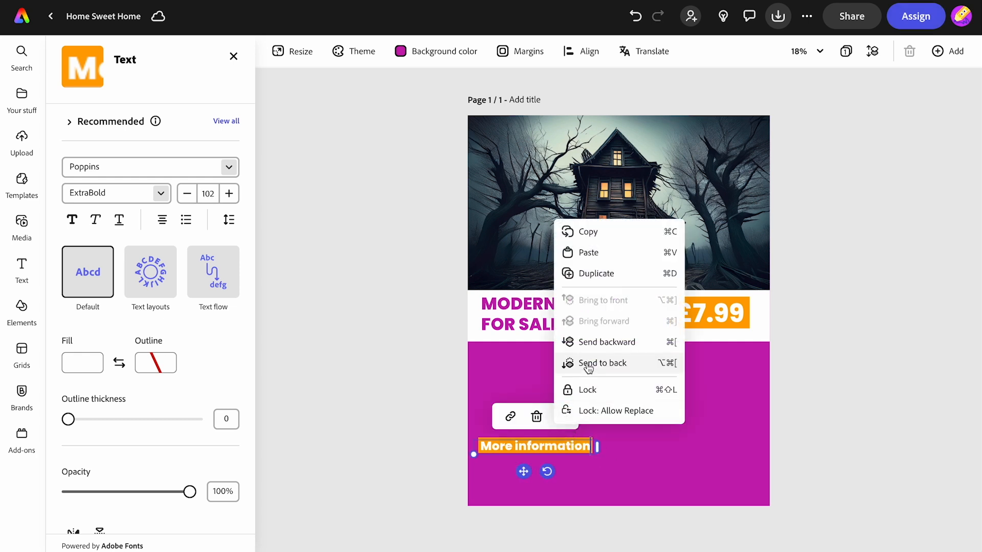
left_click(599, 274)
left_click_drag(557, 447, 723, 385)
double_click(706, 388)
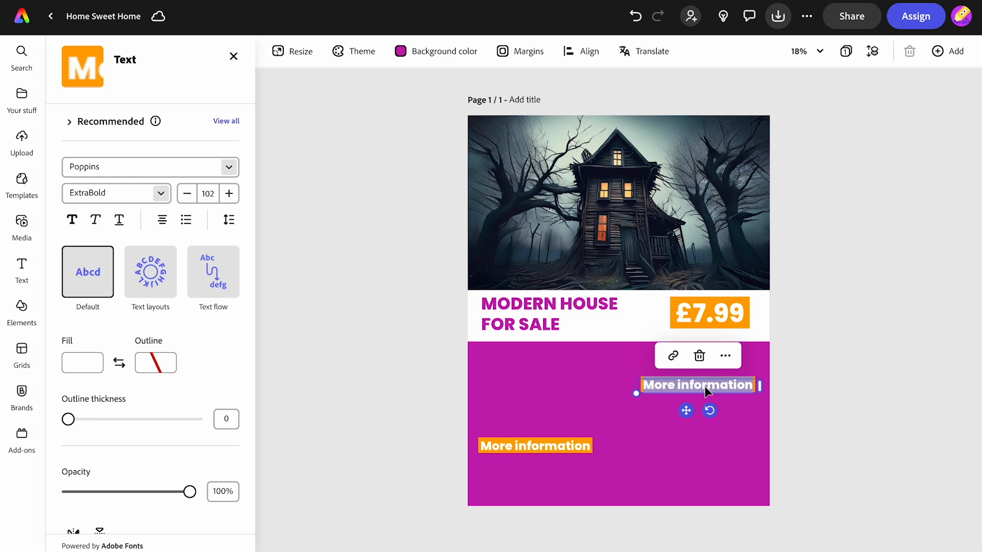
type("Features")
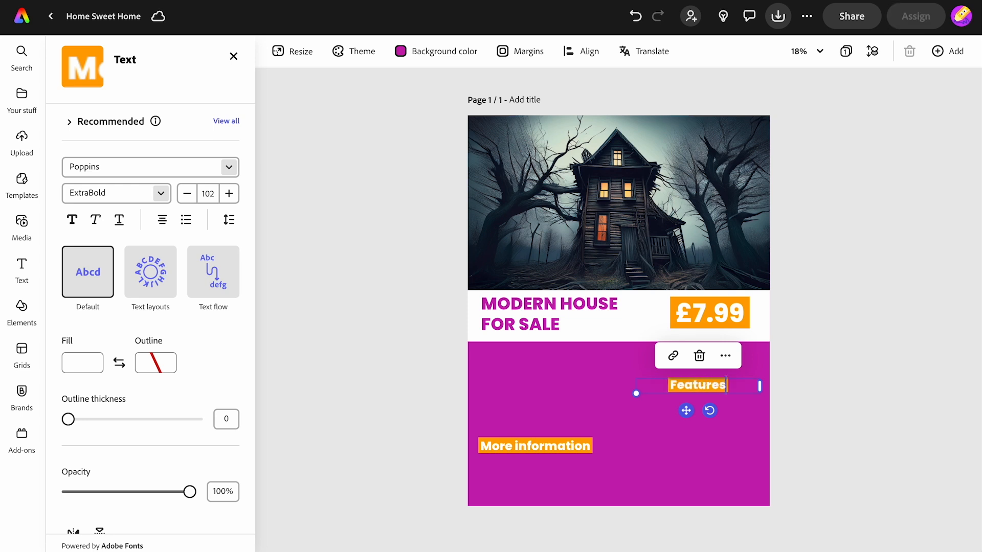
left_click(864, 385)
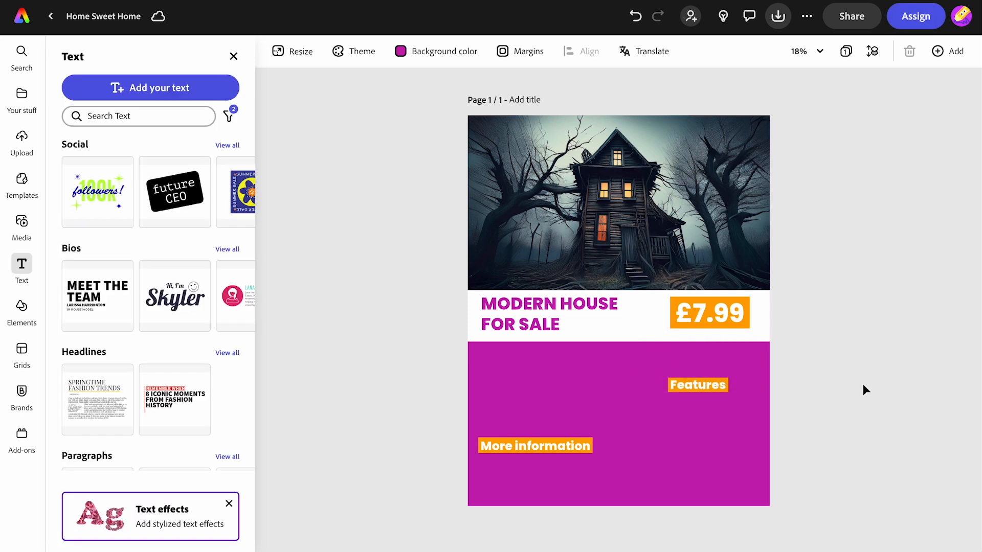
Step: Paste the "Get your dream home now!" description into a new text box, scale it to font size 108 and place it below the heading band
left_click(117, 87)
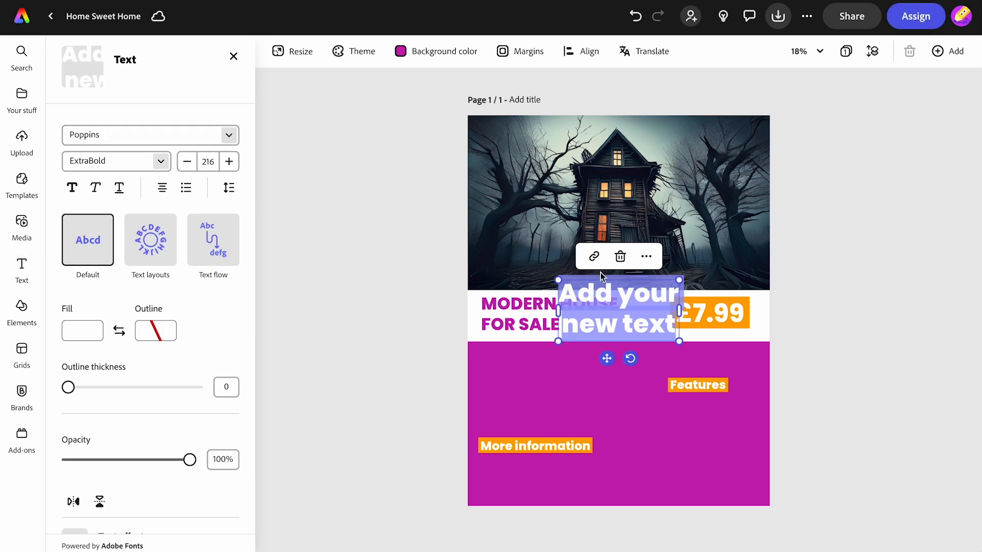
key("ctrl+v")
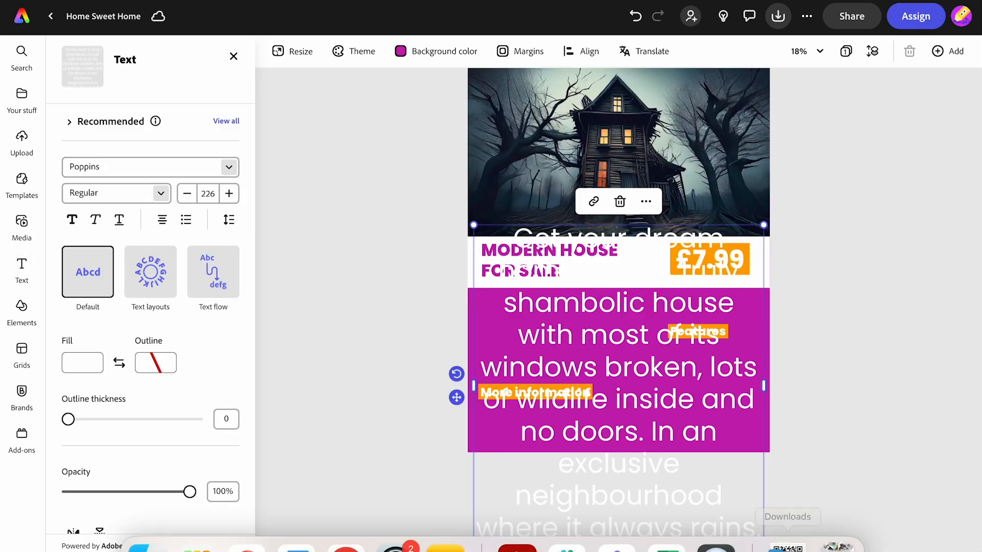
left_click_drag(763, 546, 664, 296)
left_click_drag(561, 349, 563, 420)
Step: Left-align the house description, reduce it to font size 74 and widen its box so the text fits on five lines
left_click(162, 220)
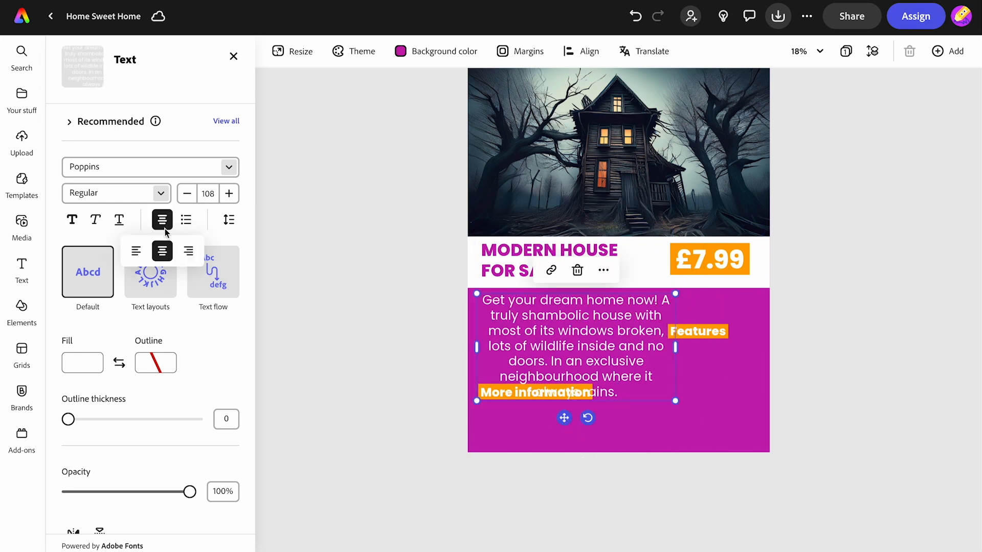
left_click(136, 248)
left_click_drag(676, 402, 622, 372)
left_click_drag(624, 335, 646, 326)
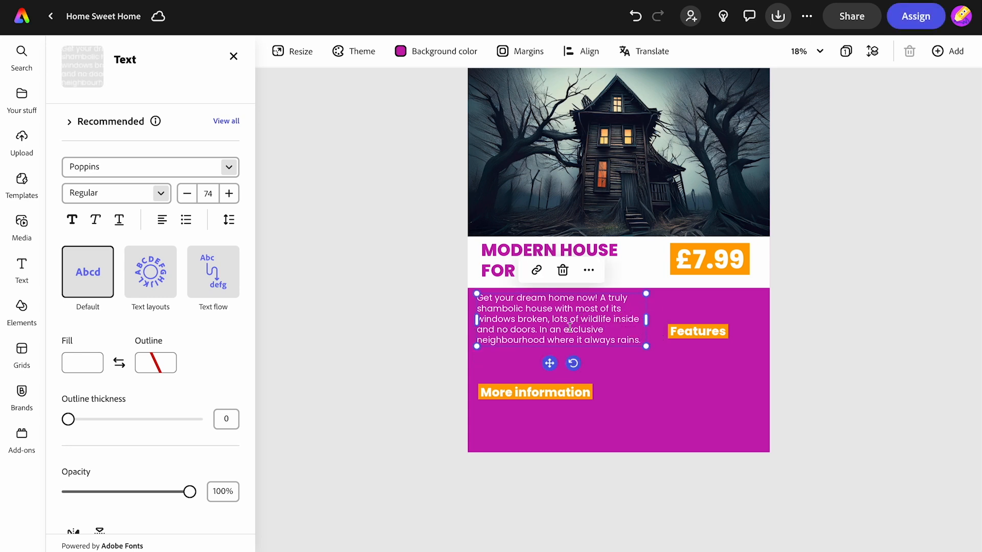
Step: Move the house description down slightly and line up its left edge with the heading above
left_click_drag(553, 357, 551, 373)
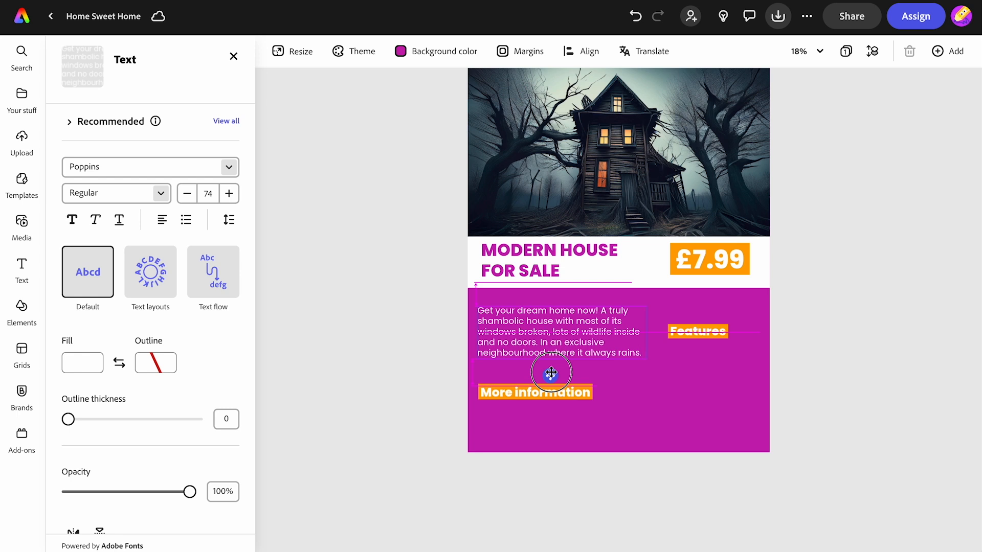
left_click_drag(551, 373, 555, 377)
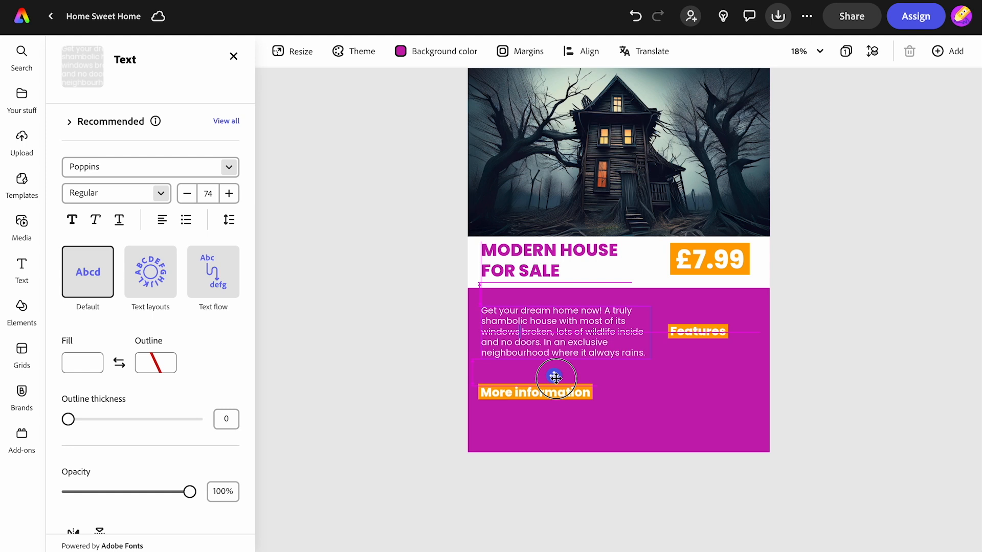
left_click_drag(555, 378, 557, 378)
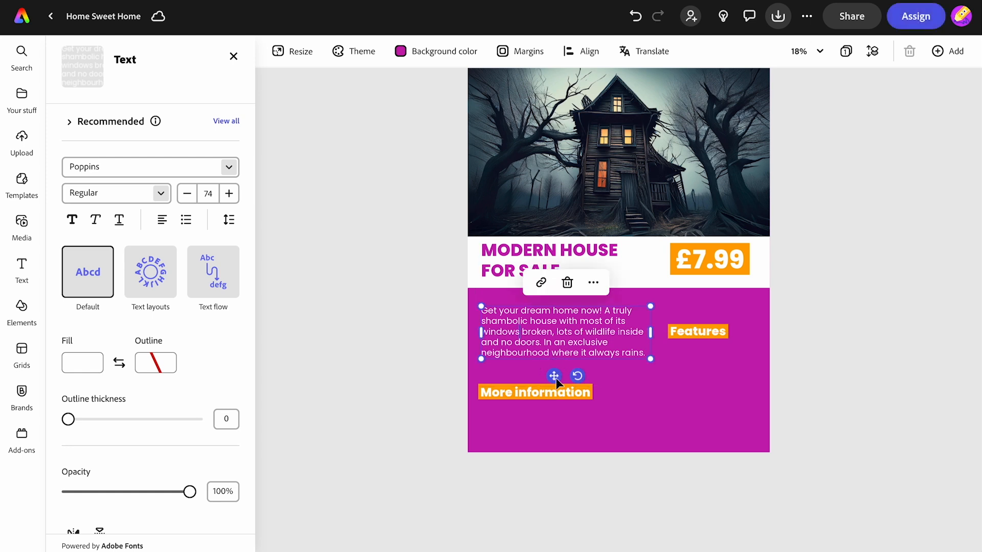
left_click(398, 364)
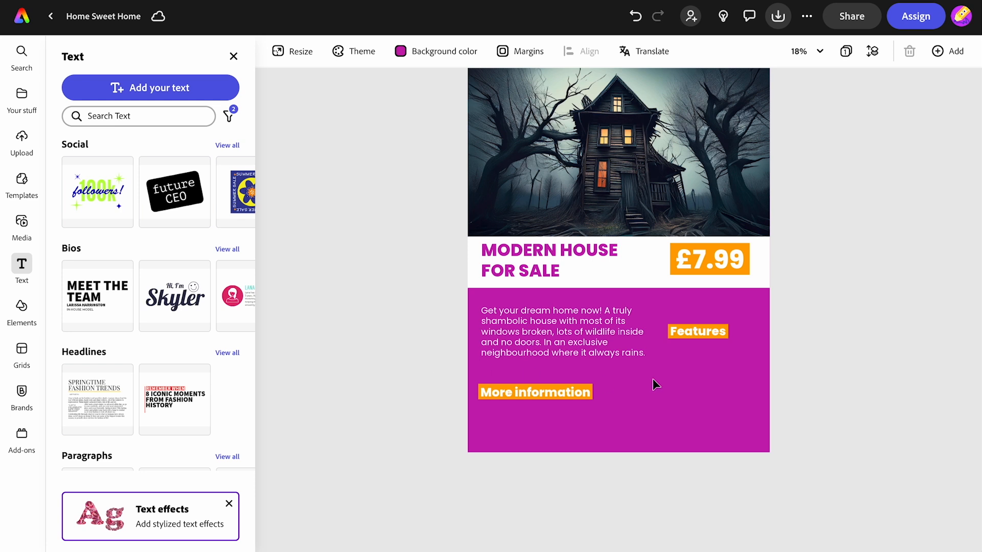
Step: Paste the four-line list starting with "Creaking stairs" as new text, scale it to font size 94 and place it below the "Features" label
left_click(151, 87)
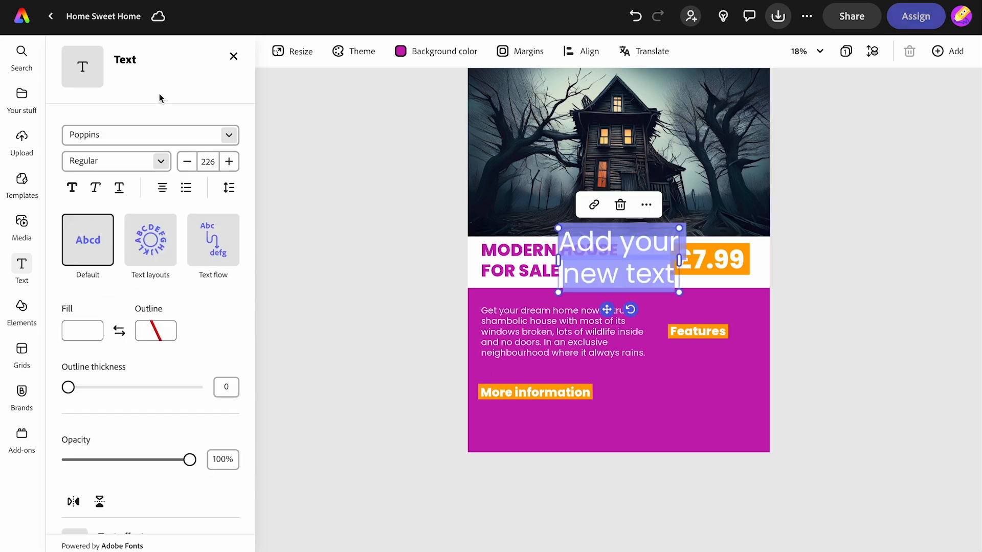
key("ctrl+v")
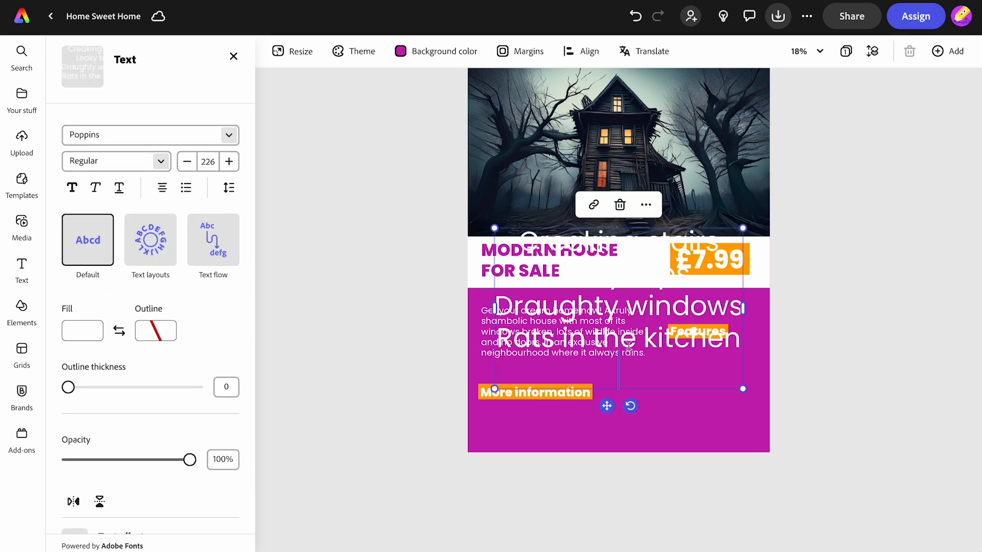
left_click_drag(744, 388, 693, 443)
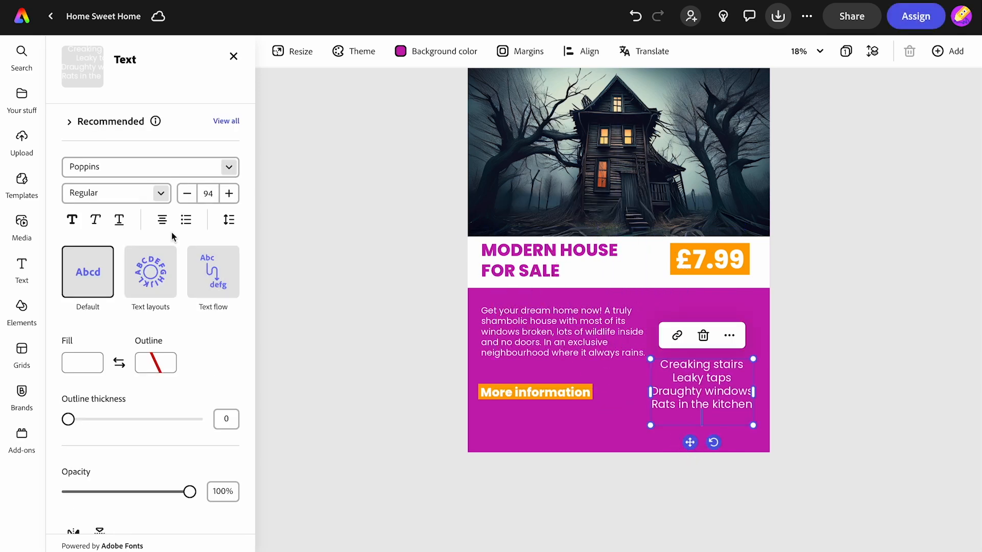
Step: Left-align the four-line feature list and scale its text down
left_click(162, 219)
left_click(137, 252)
left_click_drag(747, 422, 717, 410)
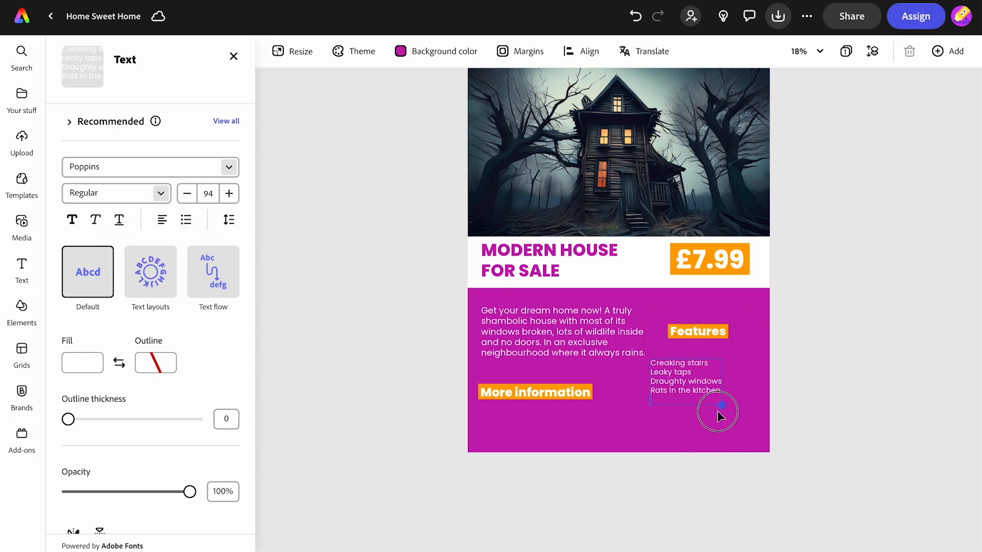
Step: Set the feature list's font size to 74 to match the description, and move the list right beneath the "Features" label
left_click(562, 339)
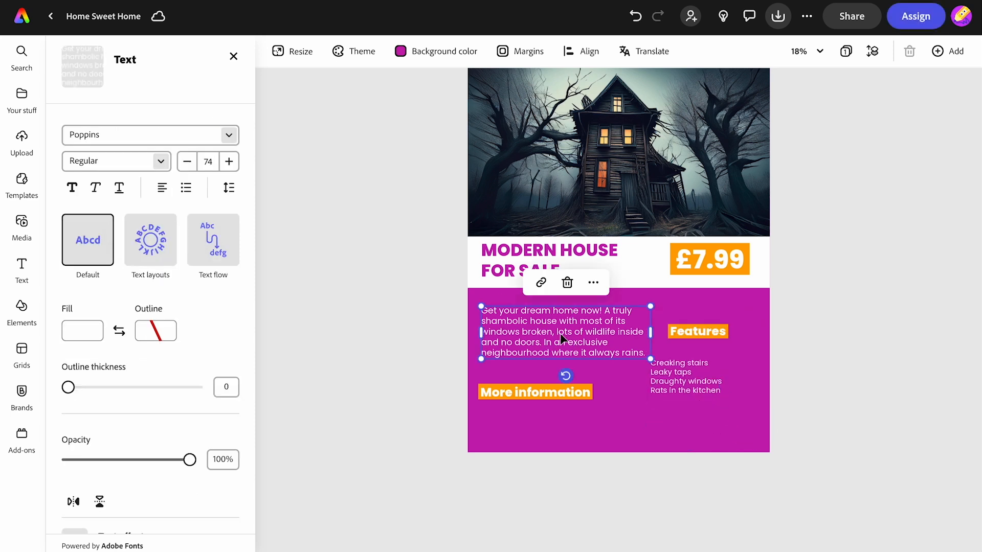
left_click(672, 367)
left_click(229, 193)
left_click(228, 194)
left_click(228, 193)
left_click(228, 193)
left_click(228, 193)
left_click(228, 193)
left_click(229, 193)
left_click(229, 193)
left_click(228, 194)
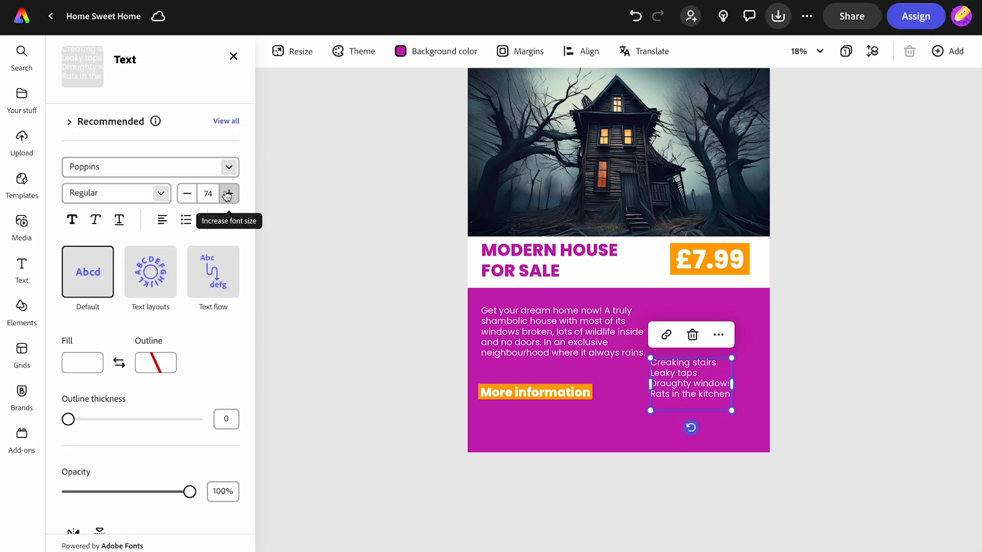
left_click_drag(693, 388, 711, 386)
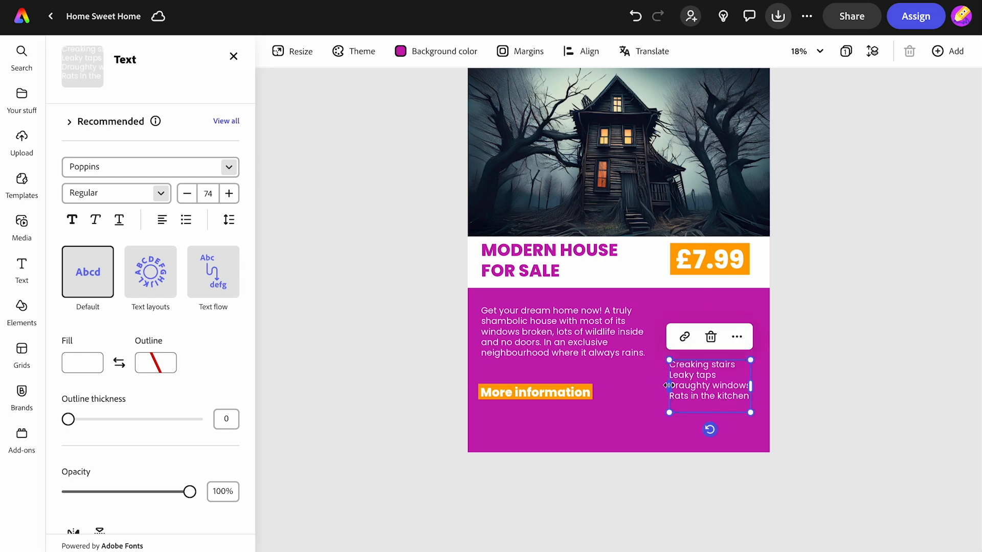
Step: Increase the line spacing of the feature list so its four lines spread down the purple area
left_click(229, 221)
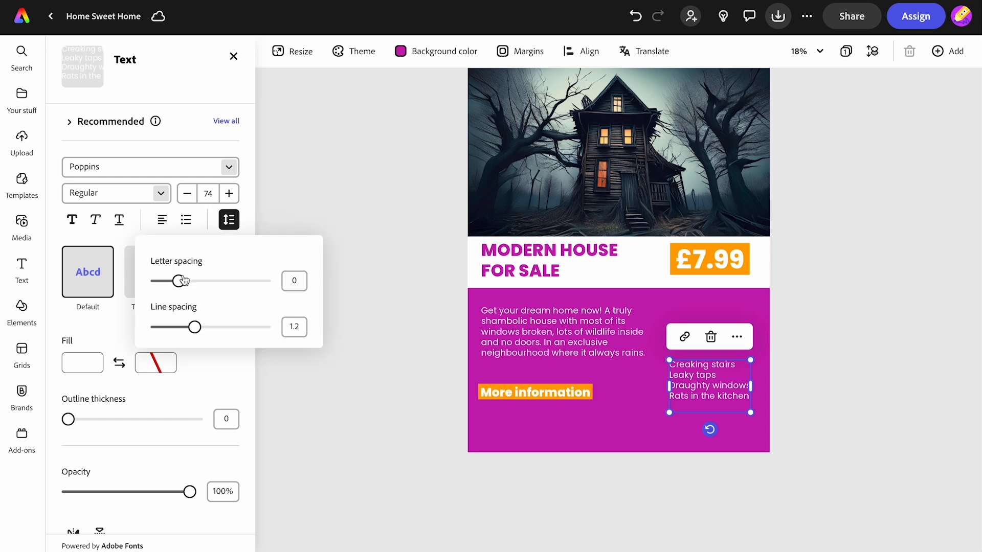
left_click_drag(196, 332, 240, 330)
left_click(390, 359)
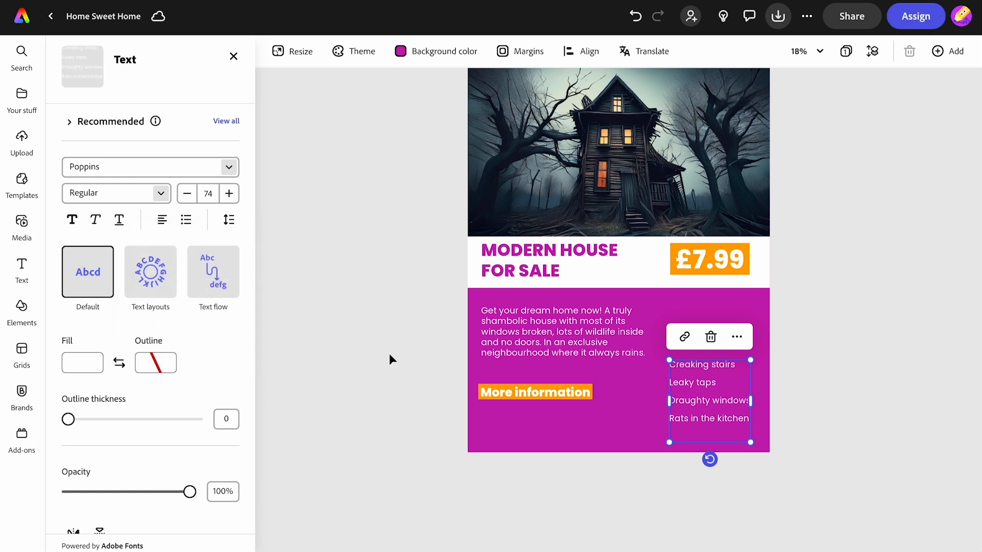
left_click(389, 355)
Step: Shift the "Features" label and the feature list slightly to the right beneath the price
left_click_drag(686, 344, 696, 336)
left_click(841, 338)
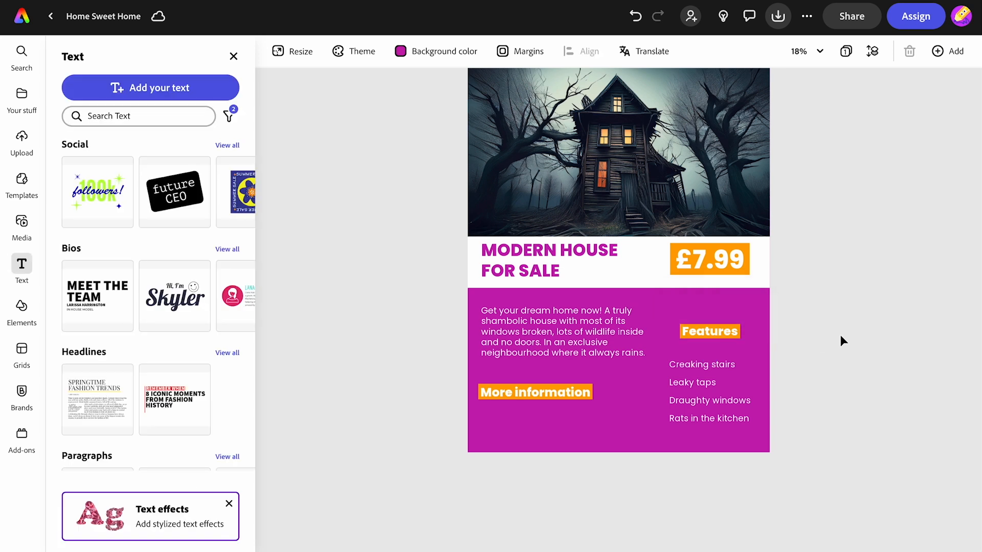
left_click(701, 385)
left_click_drag(701, 385, 708, 386)
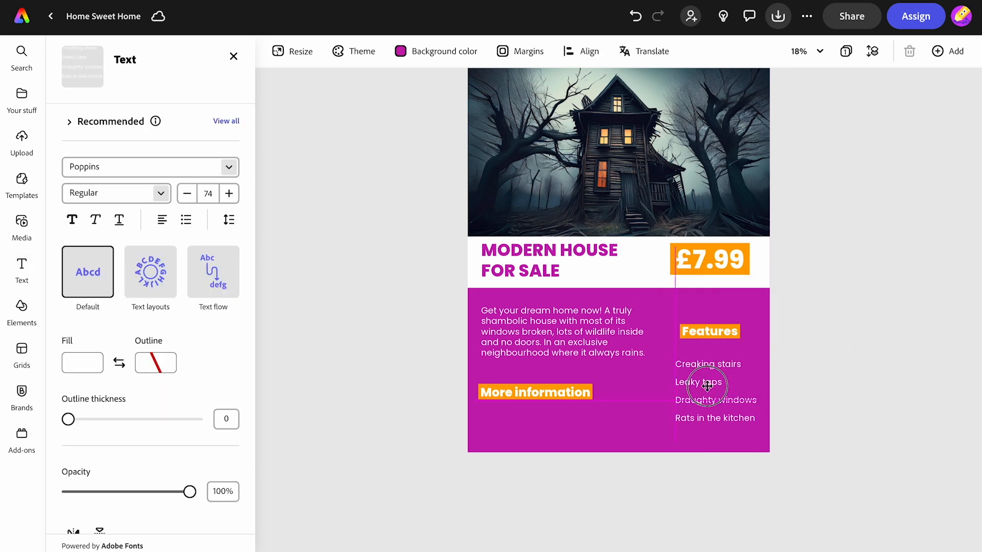
left_click(292, 374)
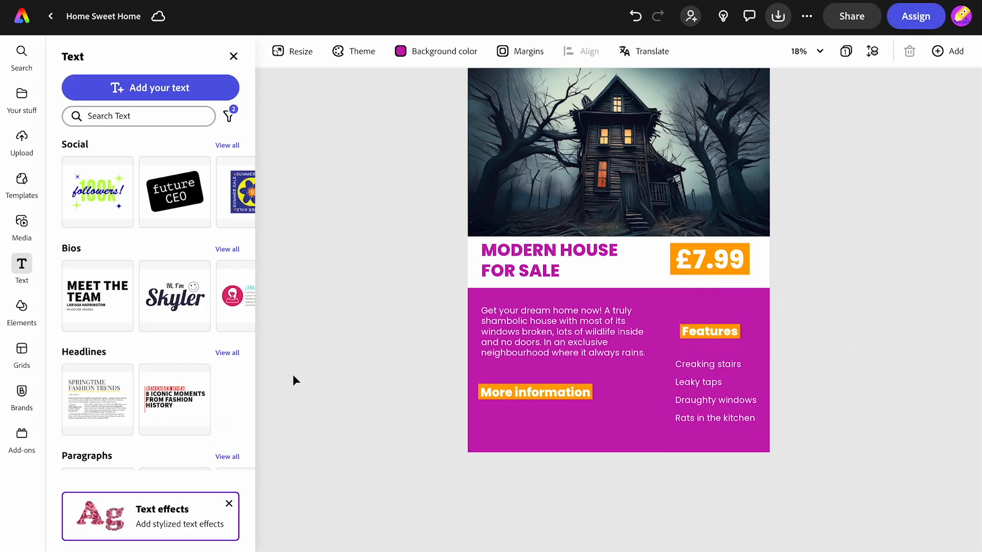
Step: Search the icons for "tick", add the outlined circle tick and move it into the purple area beside the feature list
left_click(21, 307)
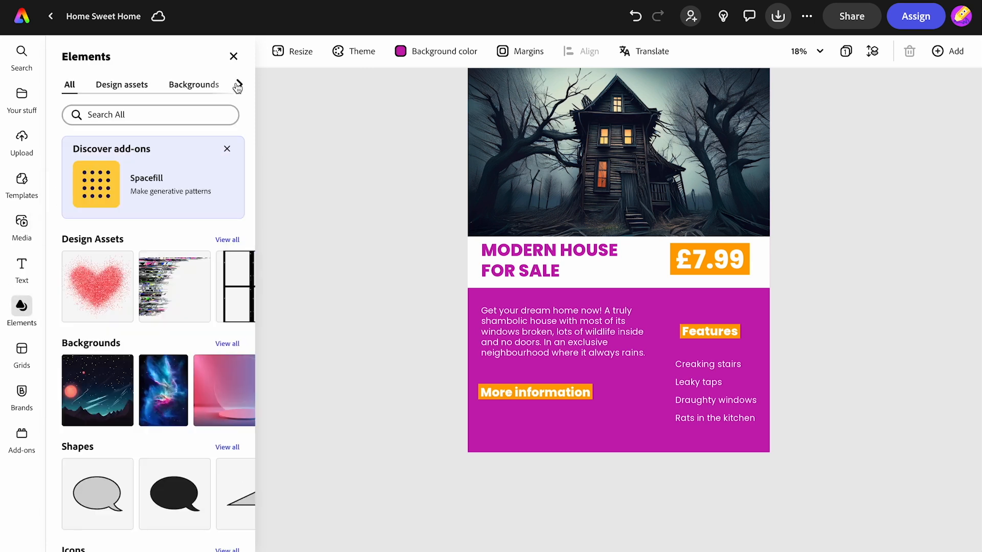
left_click(238, 85)
left_click(209, 85)
left_click(141, 114)
type("tick")
key("Return")
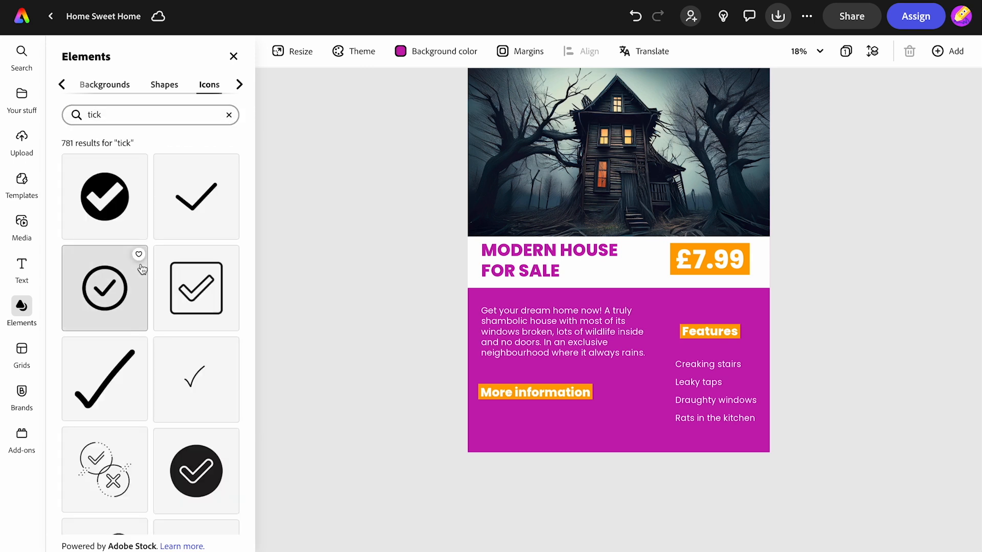
left_click(117, 258)
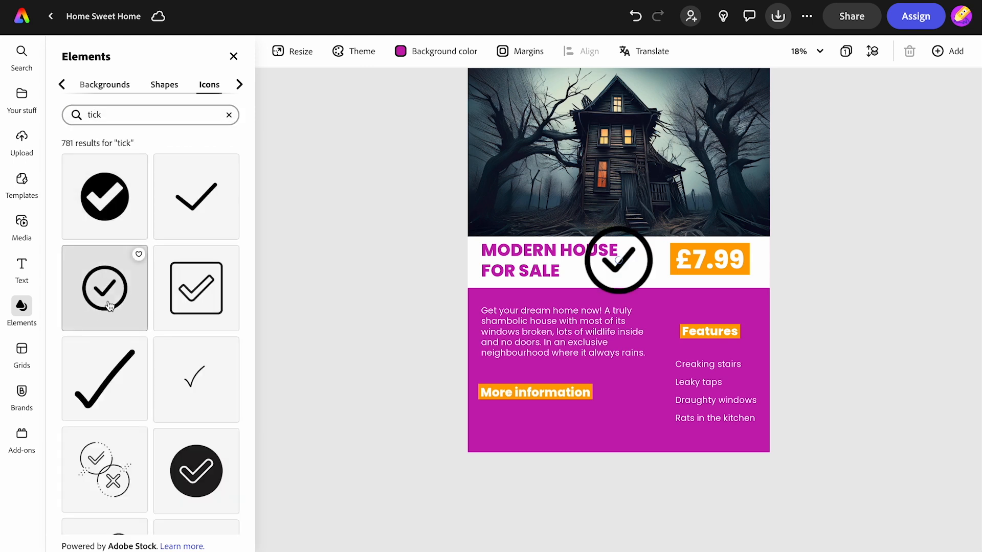
left_click(619, 260)
left_click_drag(618, 261, 619, 392)
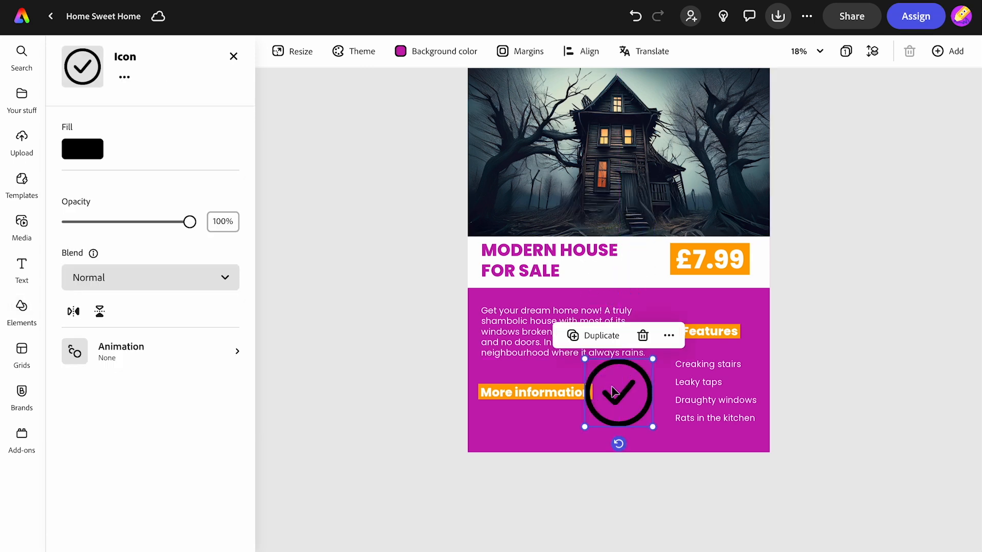
Step: Fill the tick icon white, shrink it to text height and place it in front of "Creaking stairs"
left_click(80, 150)
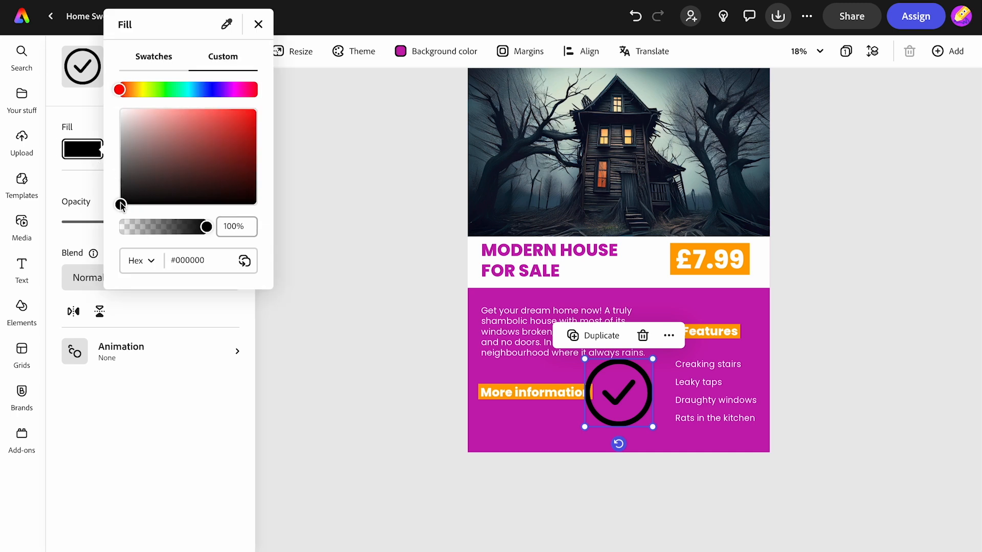
left_click_drag(121, 205, 121, 109)
left_click(259, 25)
left_click_drag(653, 427, 663, 365)
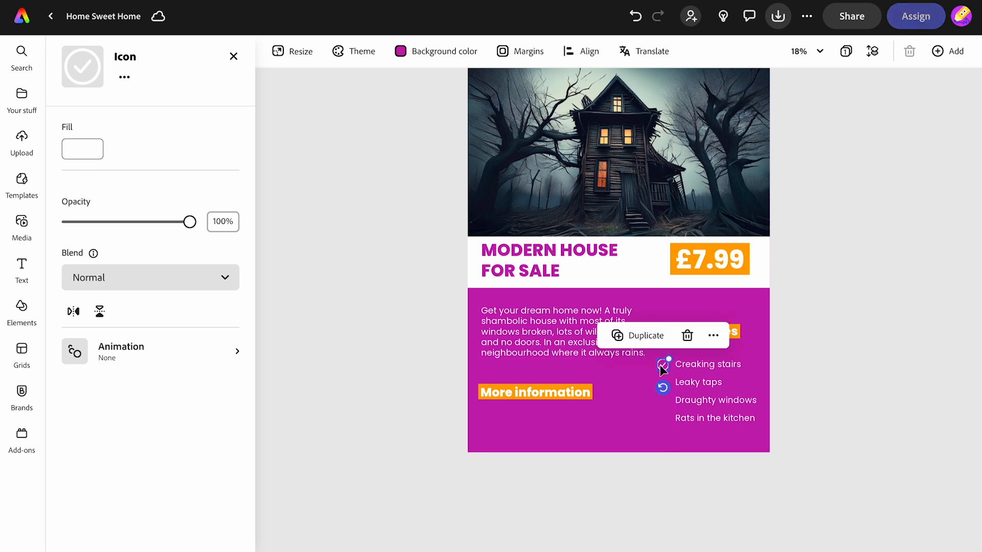
Step: Duplicate the tick icon for the other three feature lines and space the copies evenly in a vertical column
left_click(820, 54)
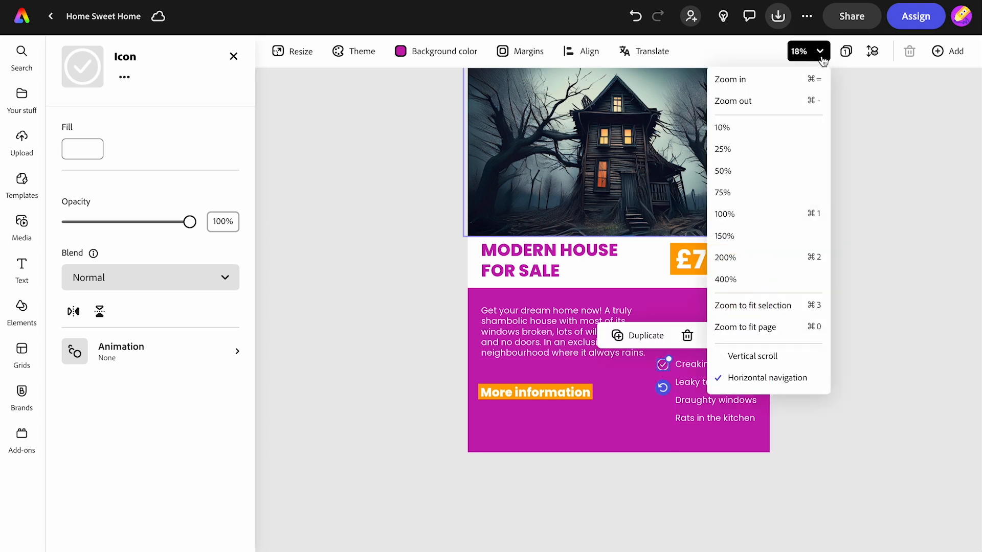
left_click(766, 214)
scroll(653, 412, "down", 5)
scroll(653, 412, "down", 5)
scroll(653, 413, "right", 8)
scroll(654, 412, "up", 3)
scroll(653, 412, "down", 1)
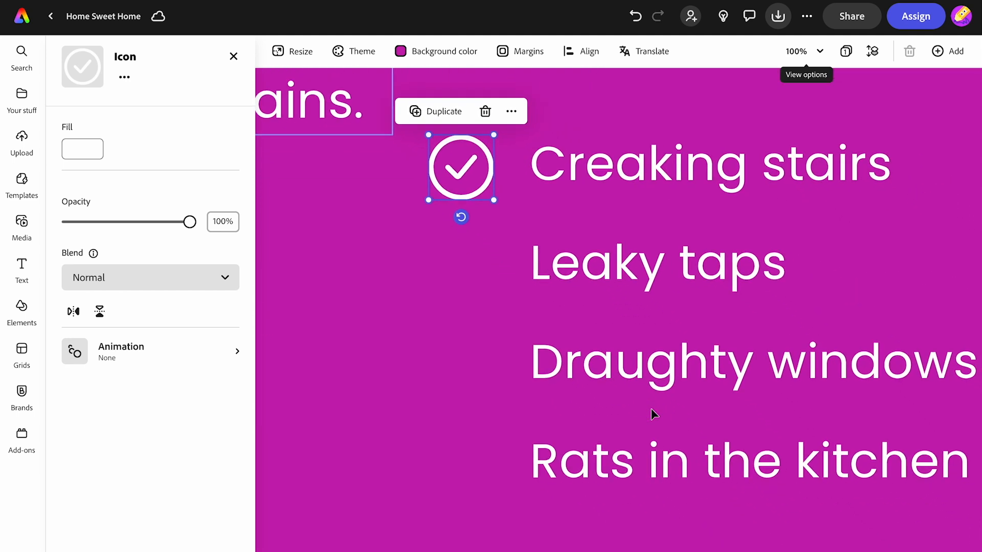
left_click(440, 111)
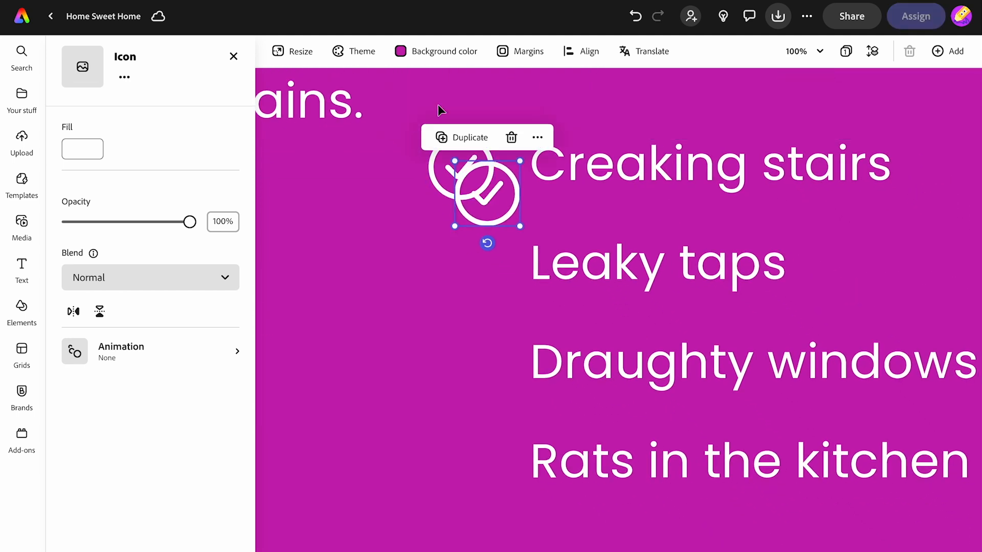
left_click_drag(471, 193, 467, 467)
left_click(436, 205)
left_click(435, 298)
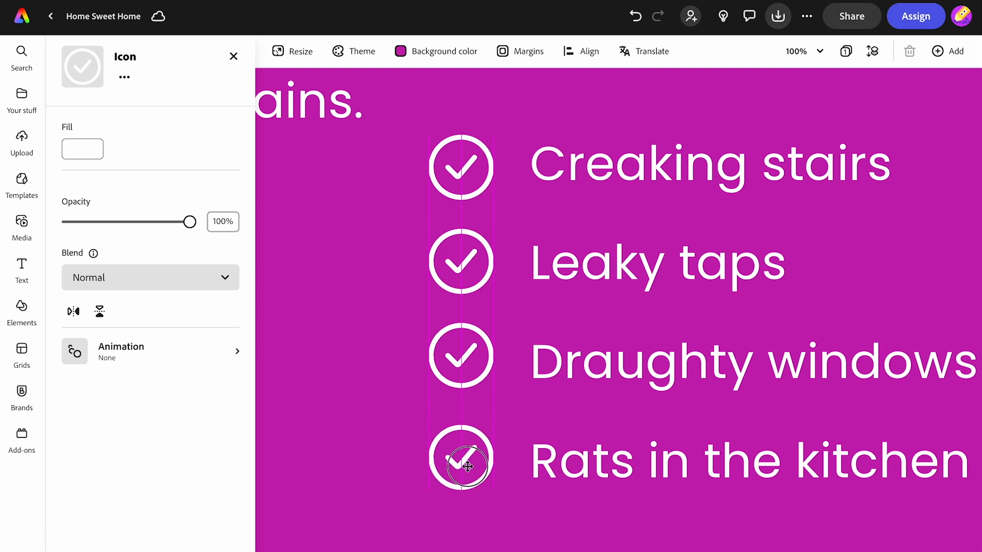
left_click_drag(468, 466, 461, 450)
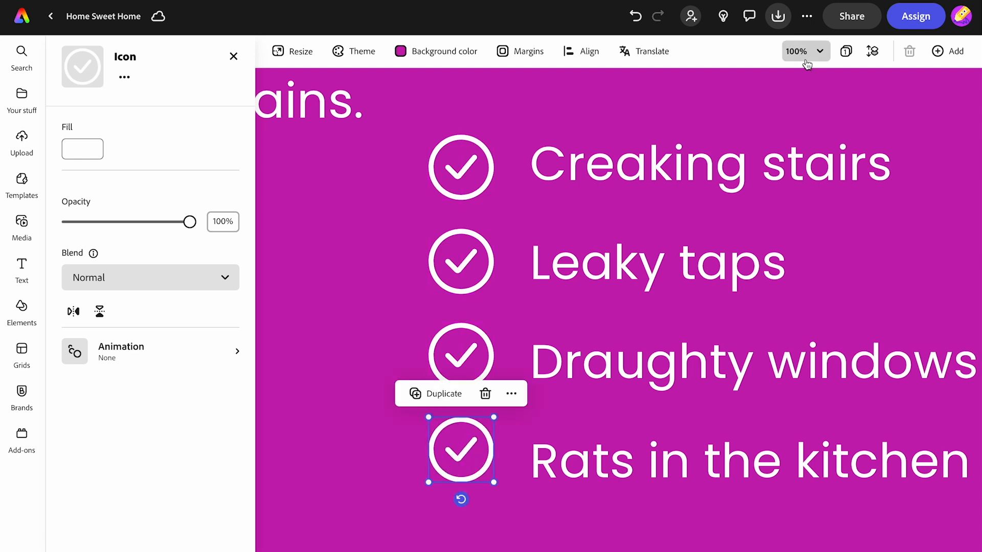
left_click(809, 52)
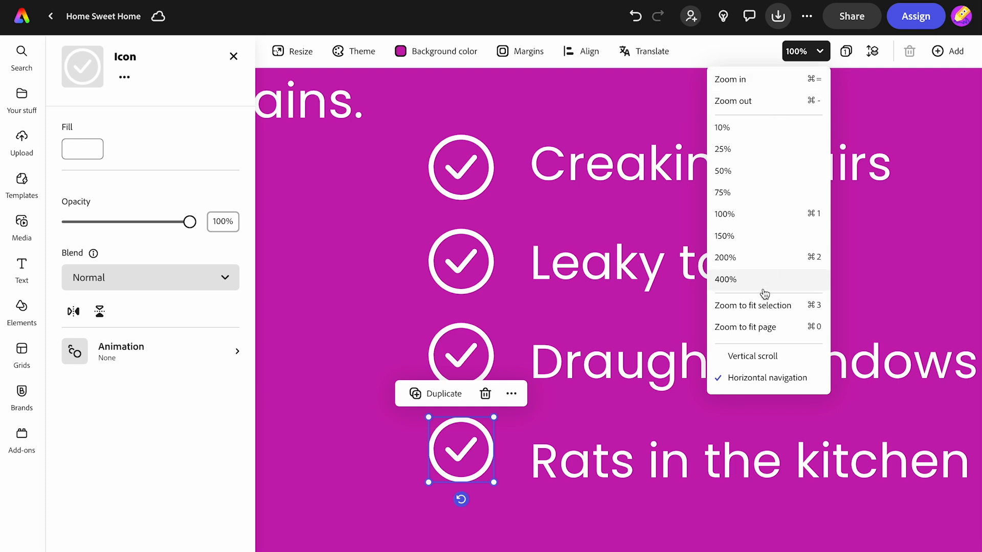
left_click(763, 327)
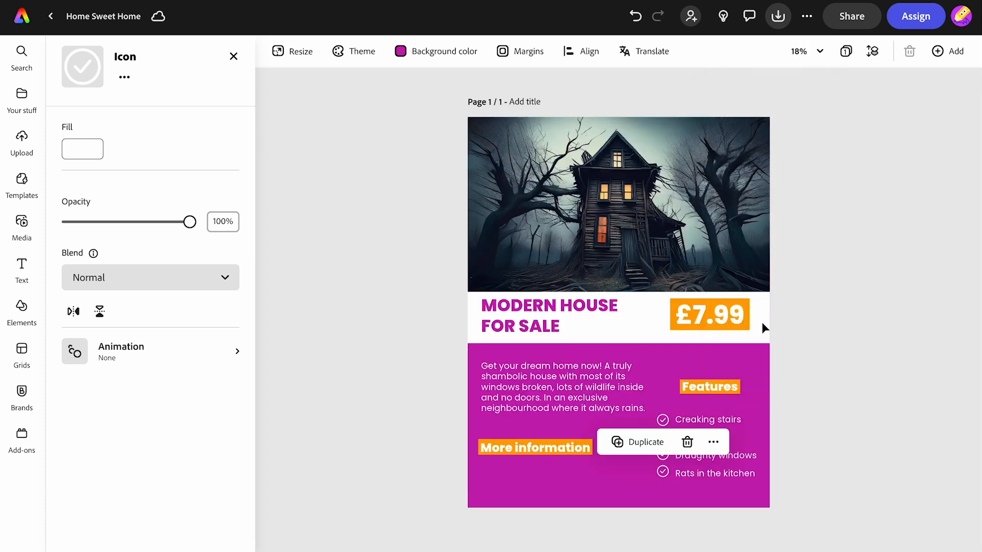
left_click(356, 380)
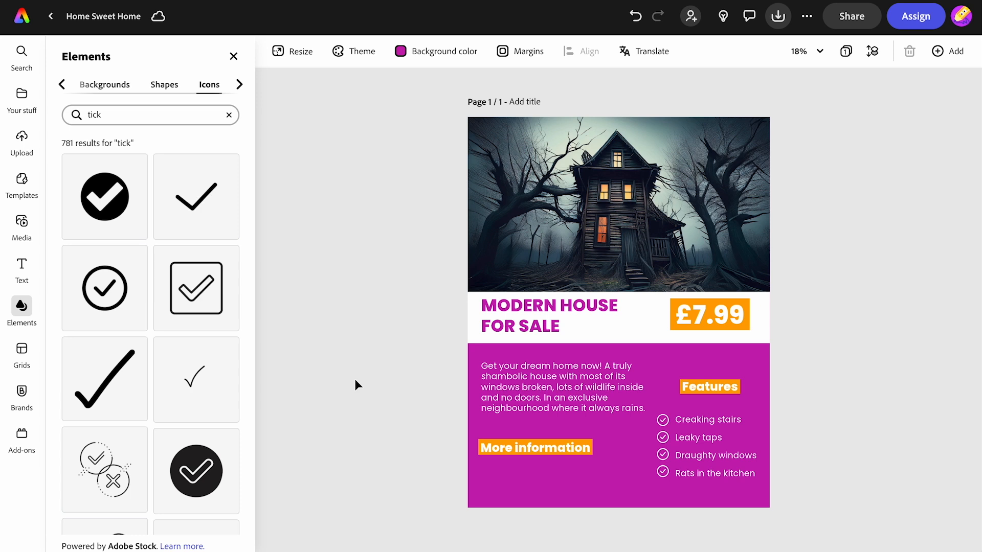
Step: Search the icons for "phone", add the ringing handset and place it at small size below the "More information" label
double_click(94, 116)
type("phone")
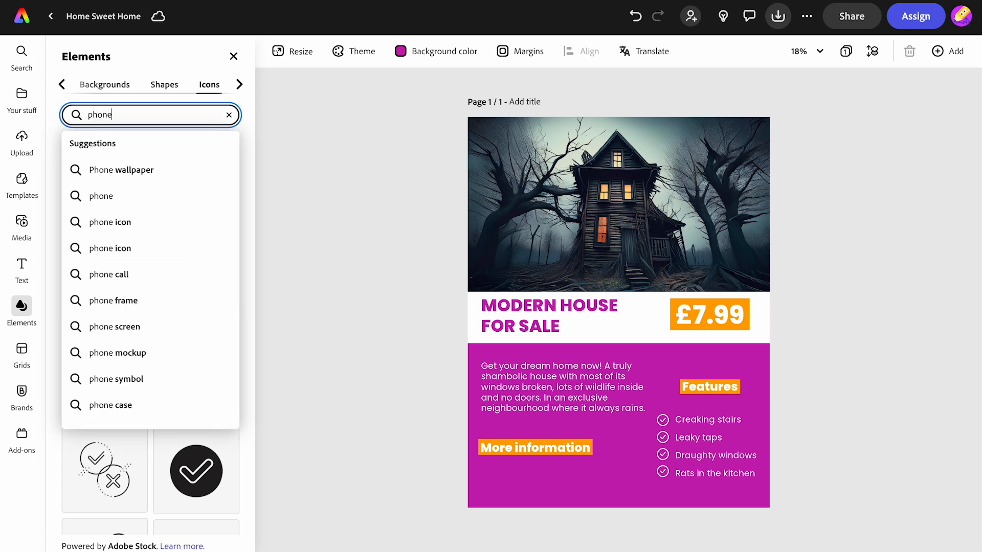
left_click(82, 191)
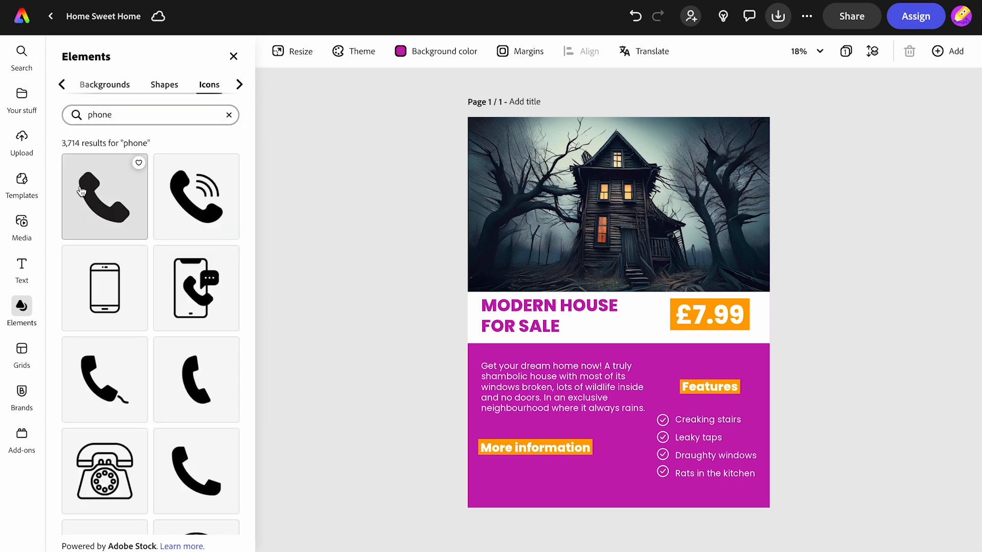
left_click(176, 208)
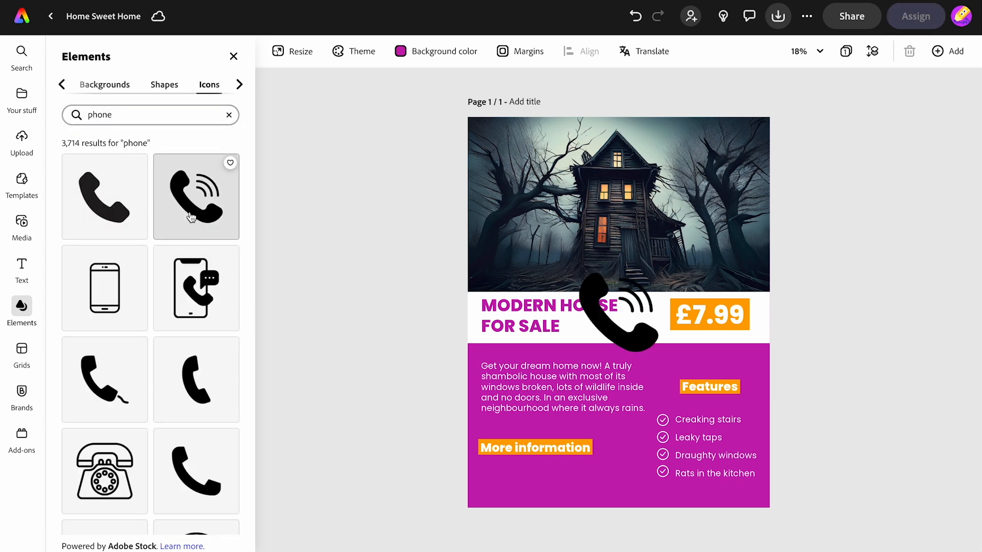
left_click_drag(659, 353, 491, 474)
Step: Move the "More information" label and the phone icon up slightly
left_click(571, 448)
left_click_drag(571, 447, 571, 436)
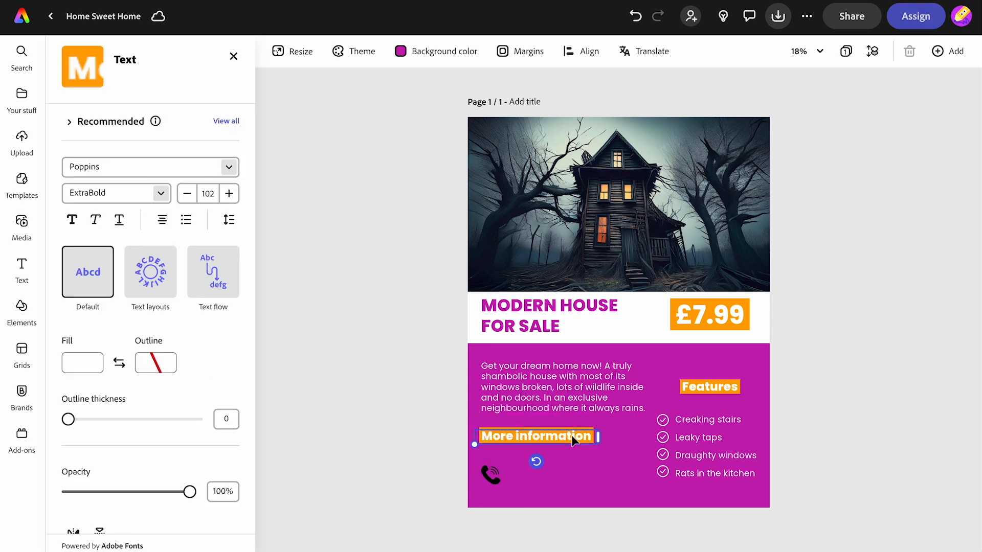
left_click(487, 476)
left_click_drag(487, 477, 488, 467)
Step: Change the phone icon's fill to white
left_click(82, 150)
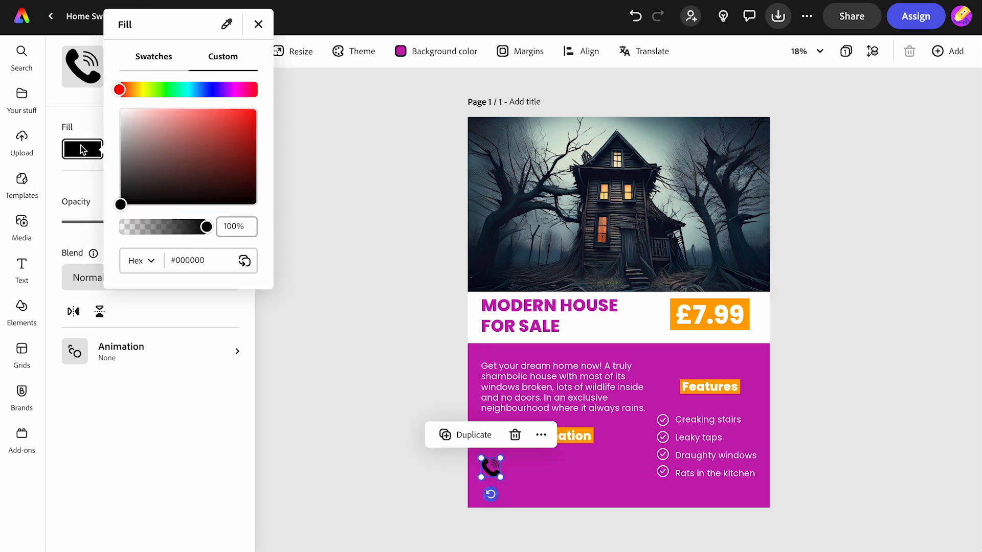
left_click_drag(123, 203, 105, 102)
left_click(285, 179)
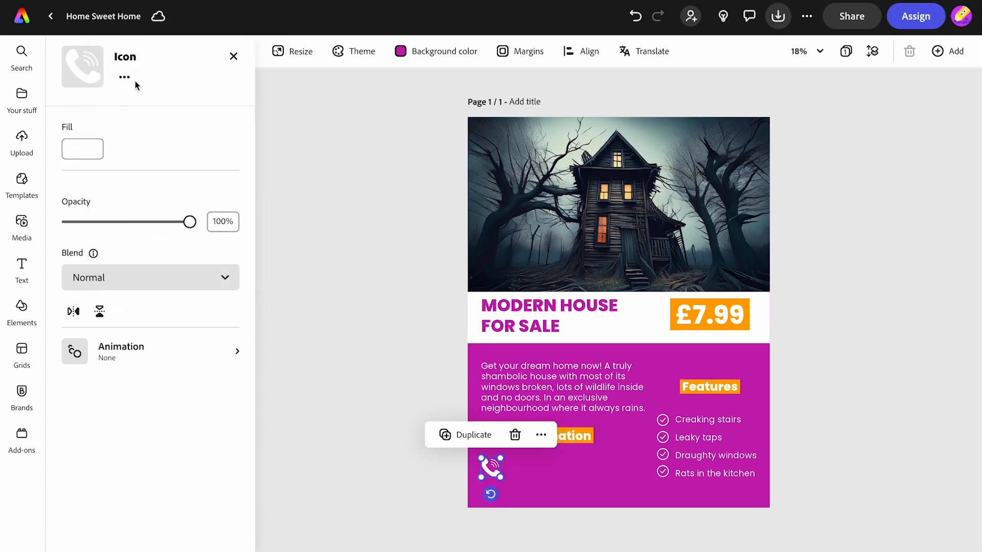
Step: Search the icons for "mail" and add the solid black envelope to the page
left_click(107, 114)
double_click(106, 115)
type("mail")
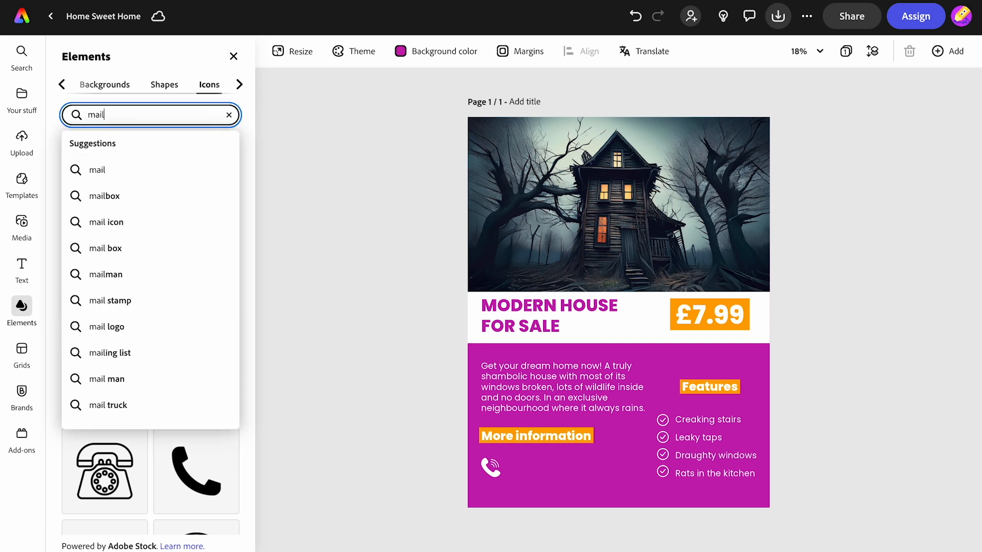
key("Return")
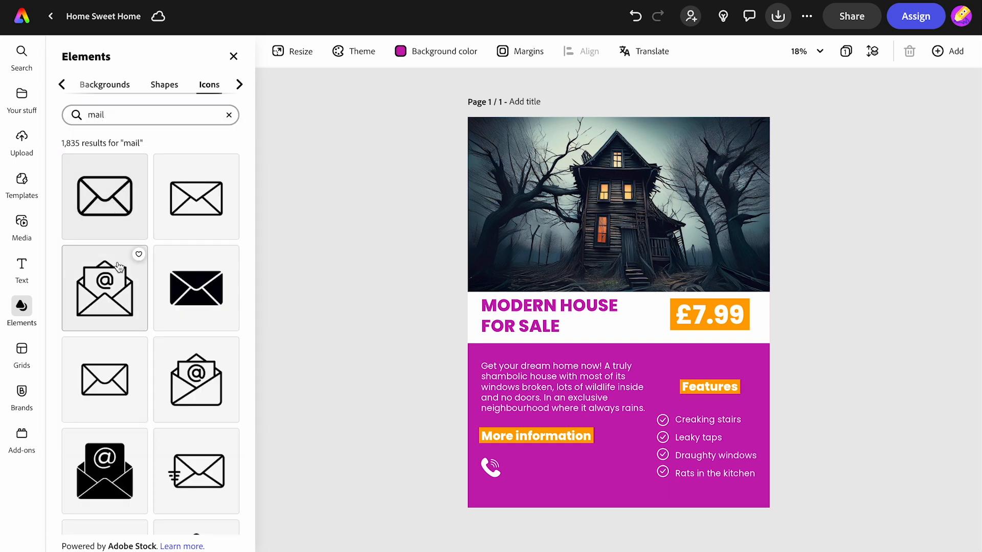
left_click(187, 300)
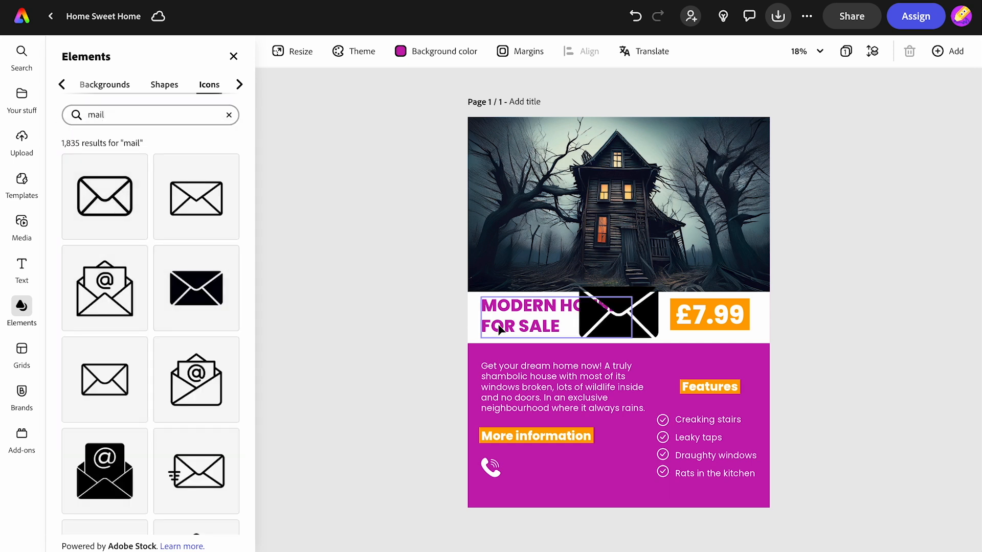
Step: Shrink the envelope icon, place it below the phone icon and centre the phone icon above it
left_click(613, 321)
left_click_drag(612, 321, 504, 490)
left_click_drag(549, 455, 495, 467)
left_click(537, 493)
left_click(494, 469)
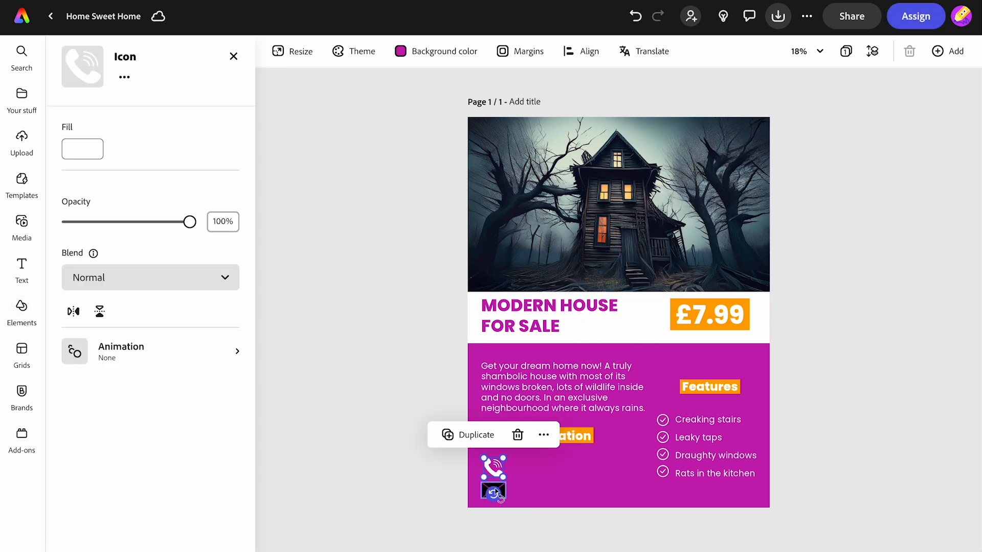
Step: Change the envelope icon's fill to white (#FFFFFF)
left_click(504, 492)
left_click(96, 156)
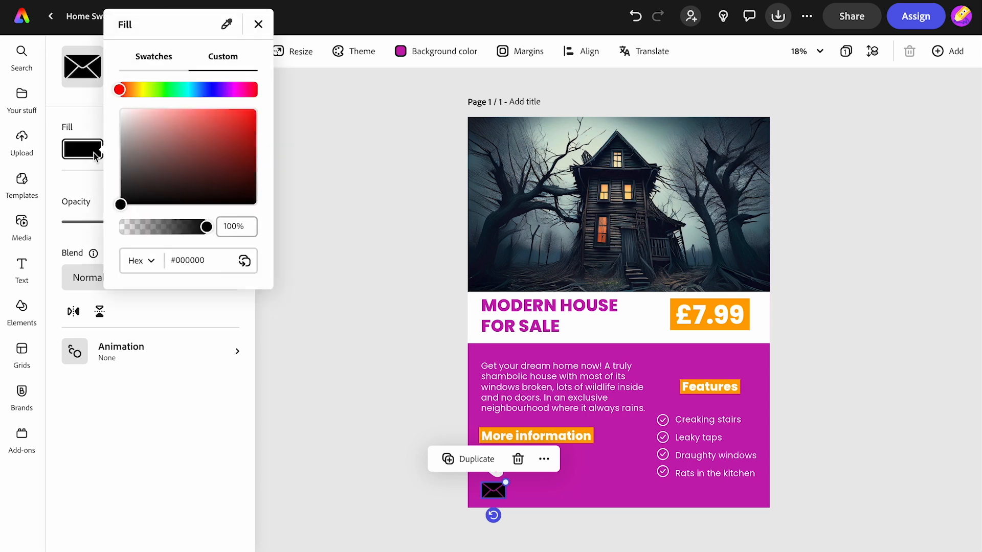
left_click_drag(120, 205, 120, 110)
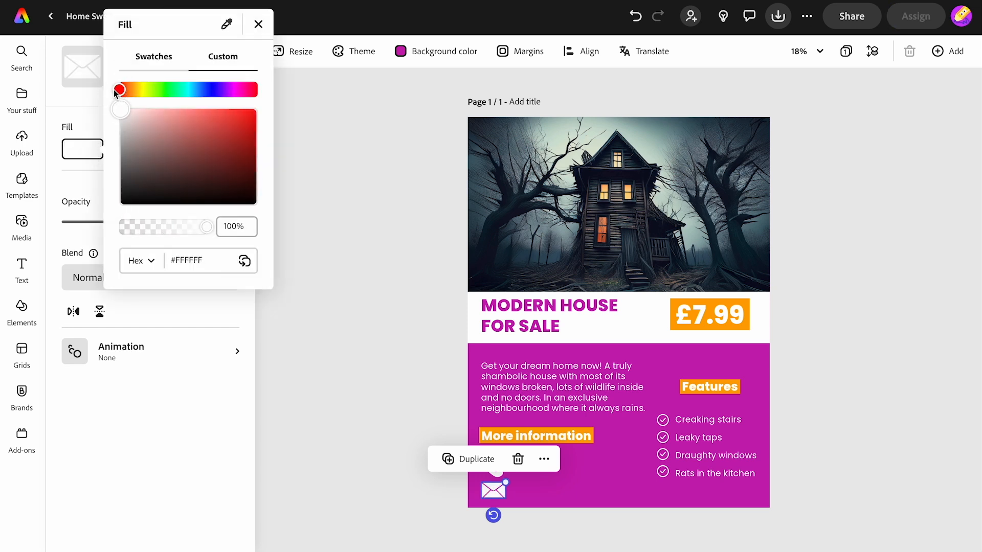
Step: Add a text box containing the contact phone number and move it down next to the phone icon
left_click(258, 25)
left_click(289, 145)
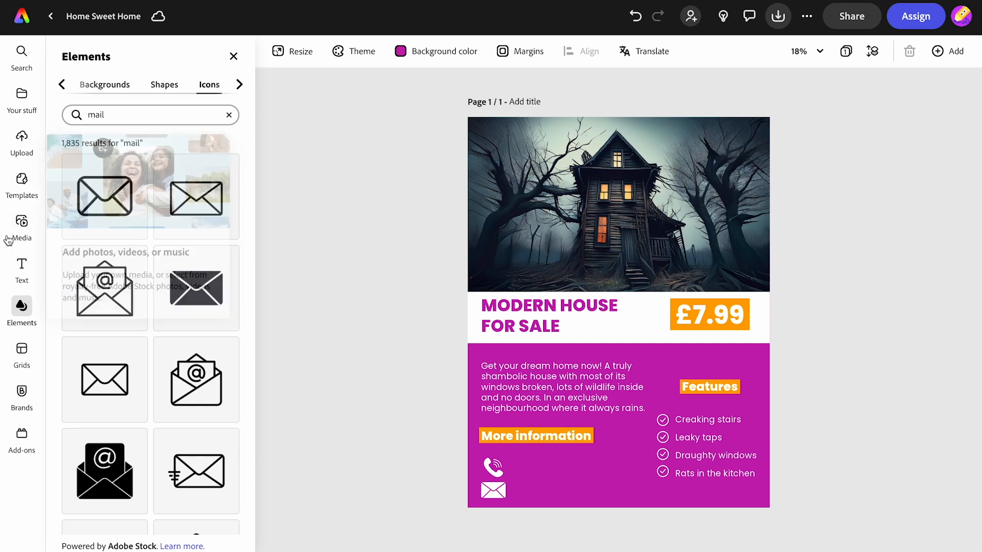
left_click(22, 264)
left_click(127, 88)
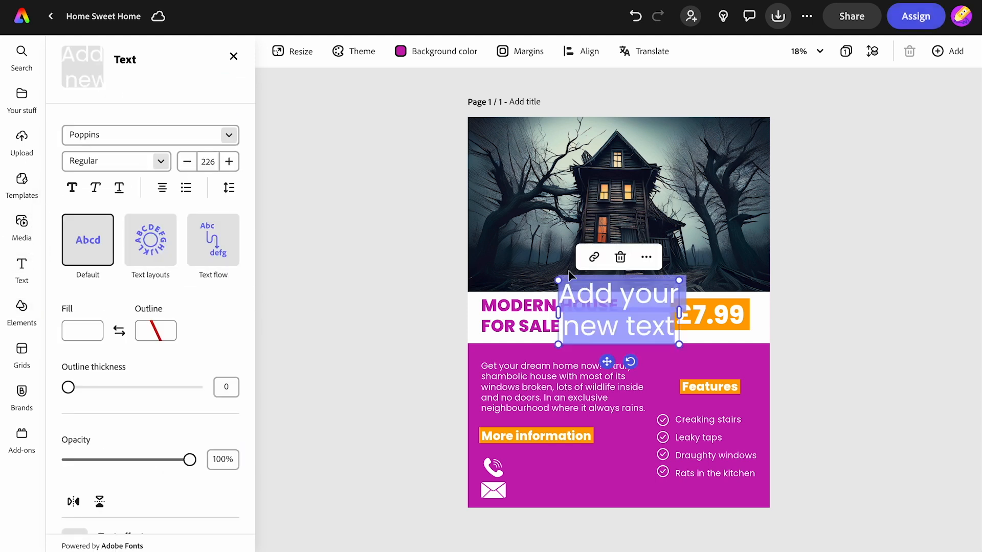
key("ctrl+v")
left_click_drag(607, 331, 593, 501)
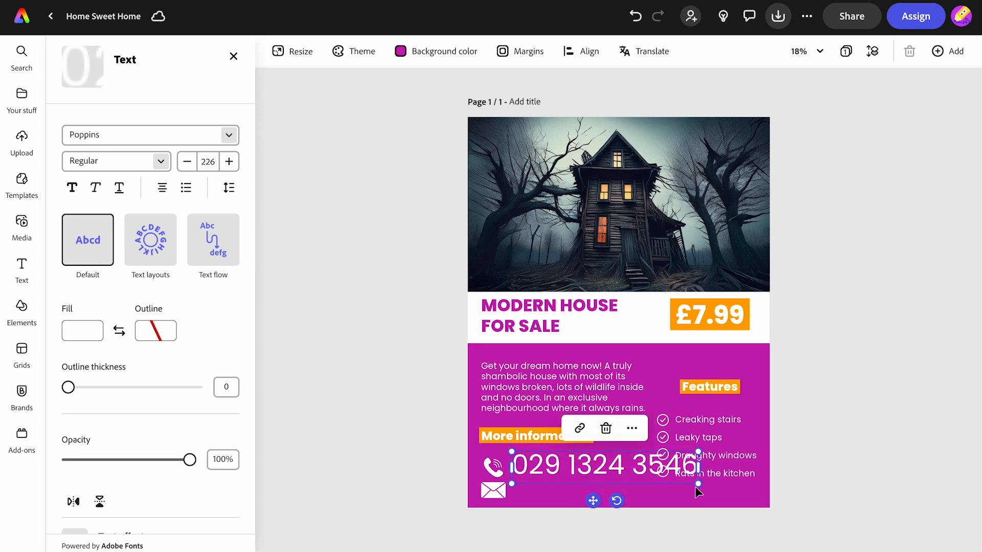
Step: Set the phone number's font size to 74 and position it just beside the phone icon
left_click(207, 162)
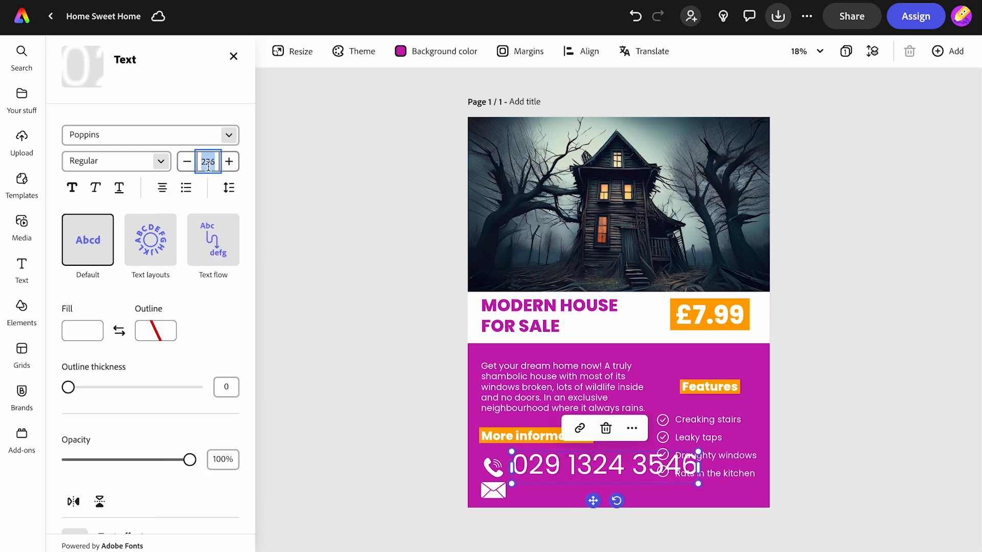
key("Return")
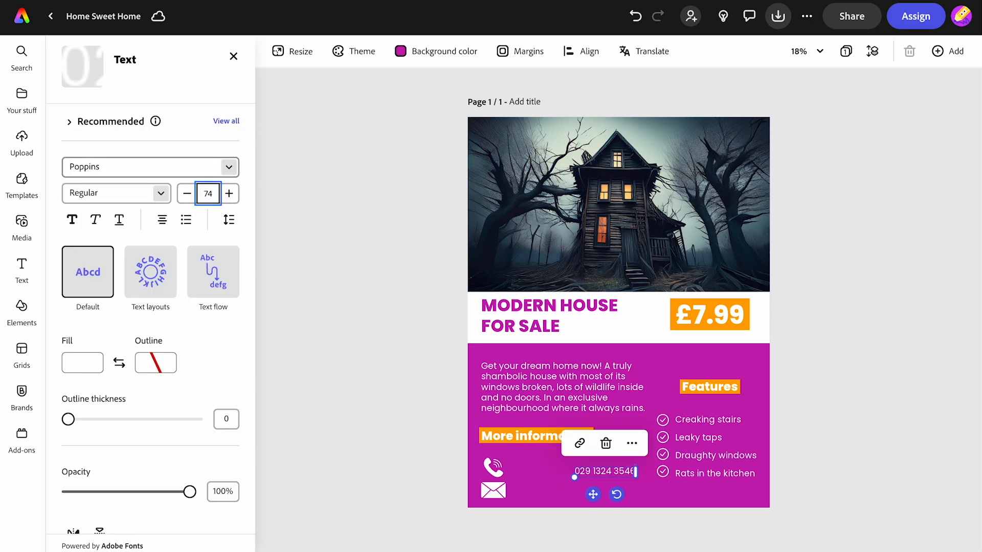
left_click_drag(592, 487, 538, 487)
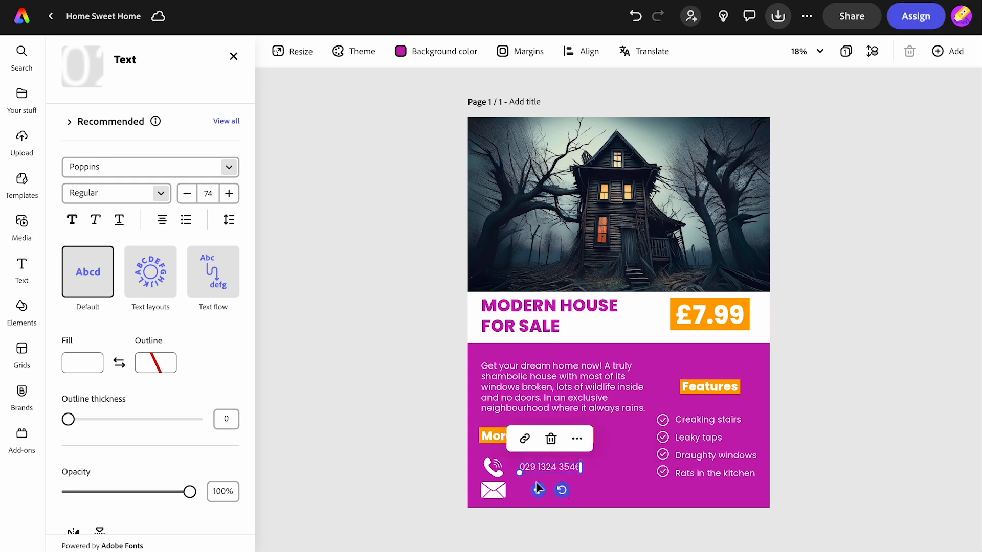
Step: Duplicate the phone number text, replace the copy with the postal address and place it beside the envelope icon
left_click(577, 441)
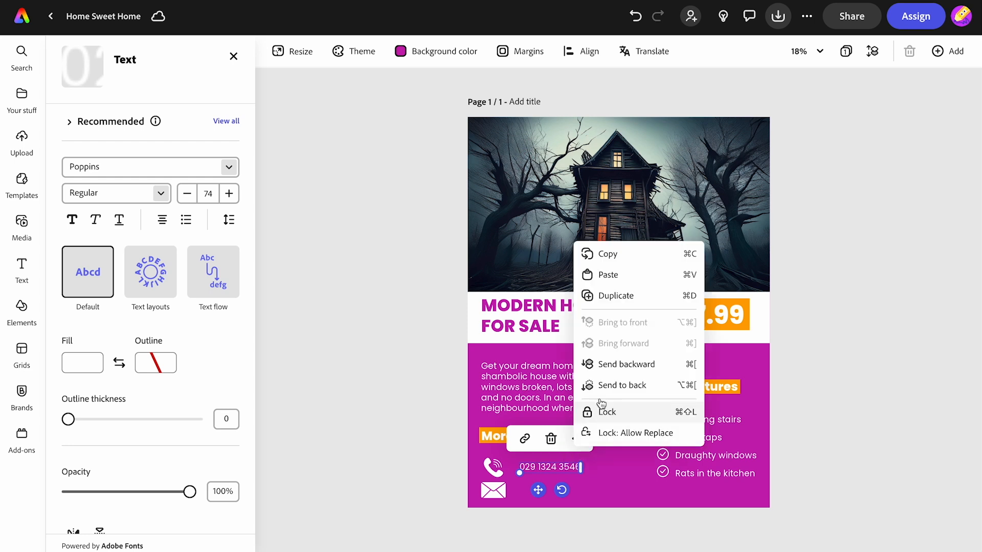
left_click(626, 296)
left_click_drag(558, 479, 553, 494)
left_click_drag(553, 495, 581, 512)
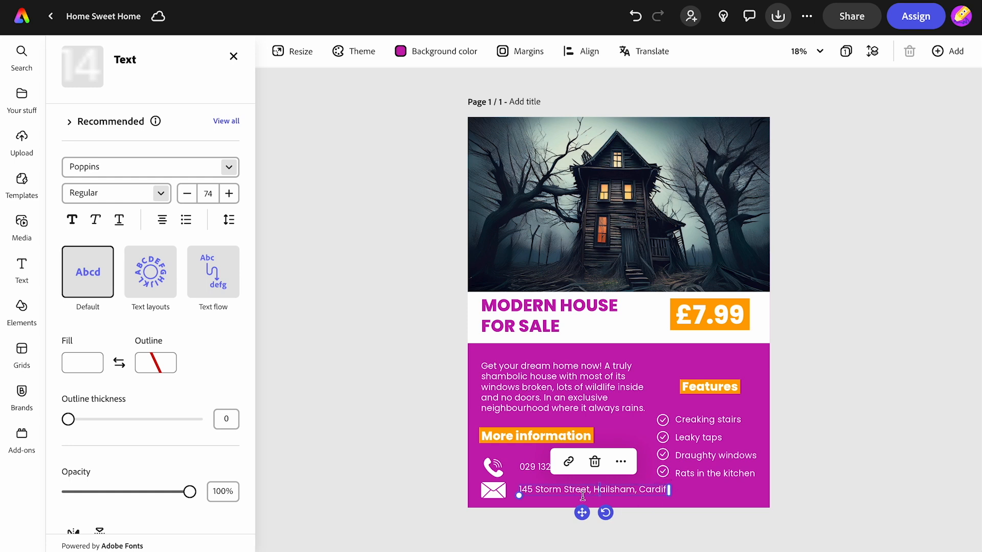
Step: Tighten the address line's letter spacing to -69 and realign it with the start of the phone number above
left_click(228, 221)
mouse_move(178, 288)
left_mouse_down()
mouse_move(161, 287)
mouse_move(171, 288)
left_mouse_up()
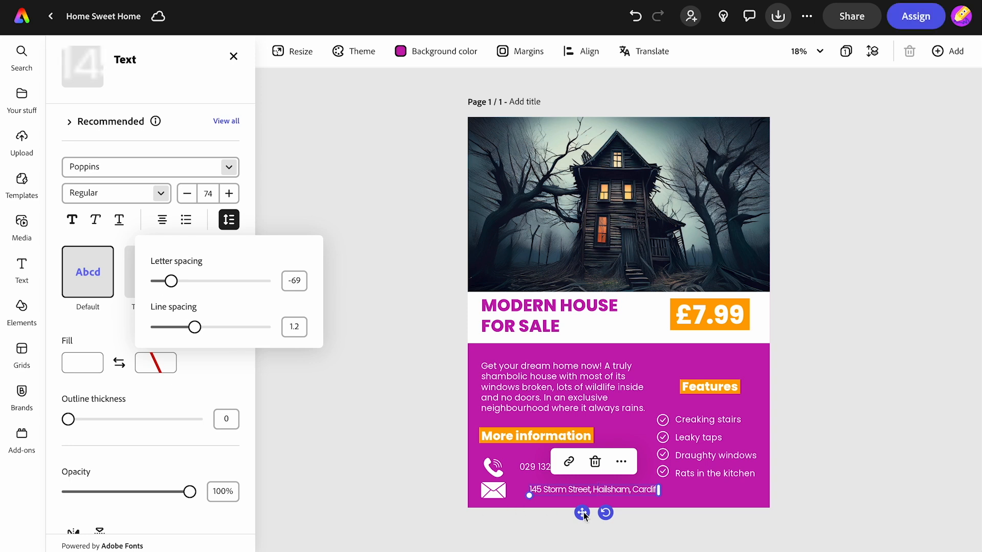
left_click_drag(582, 513, 573, 512)
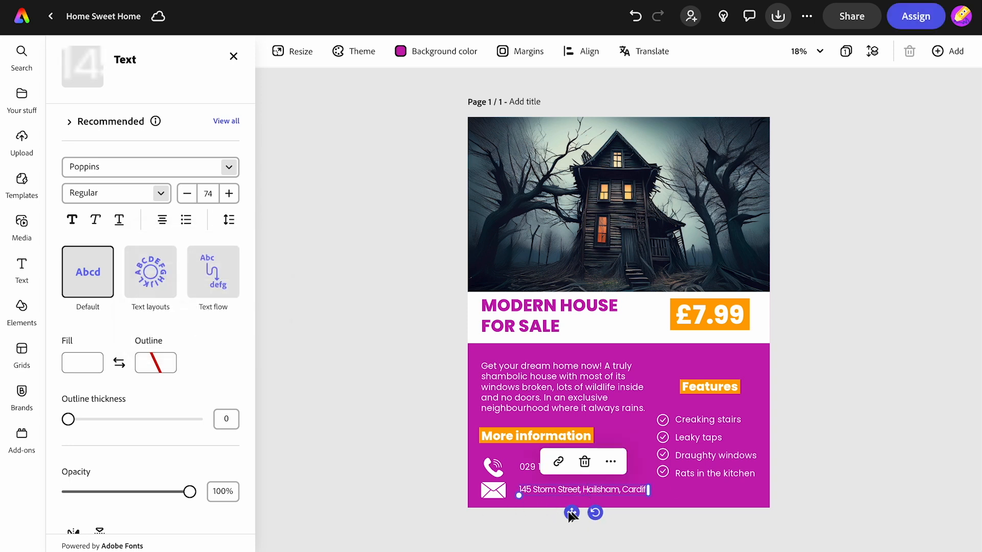
Step: Add the text "Ready to move into" and move it over the haunted-house picture
left_click(370, 416)
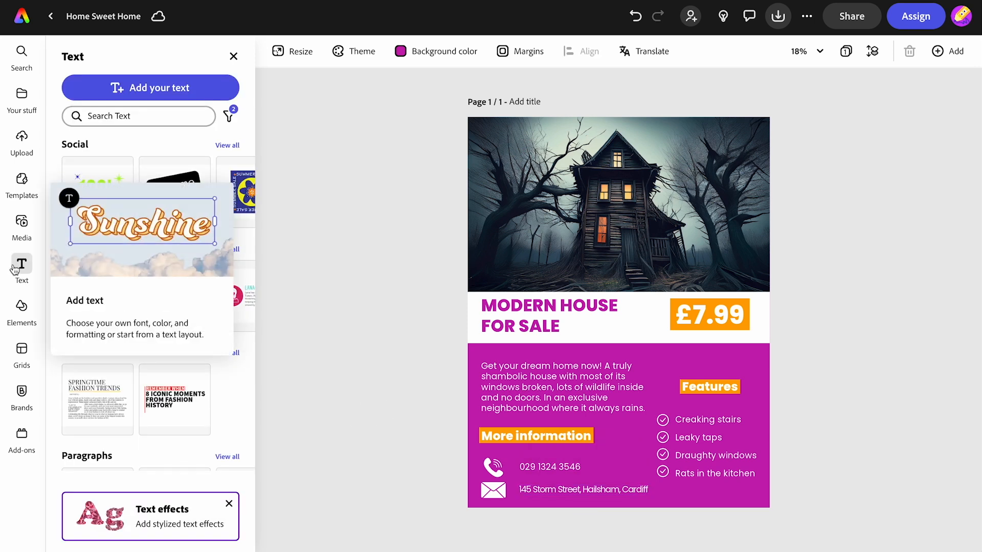
left_click(131, 88)
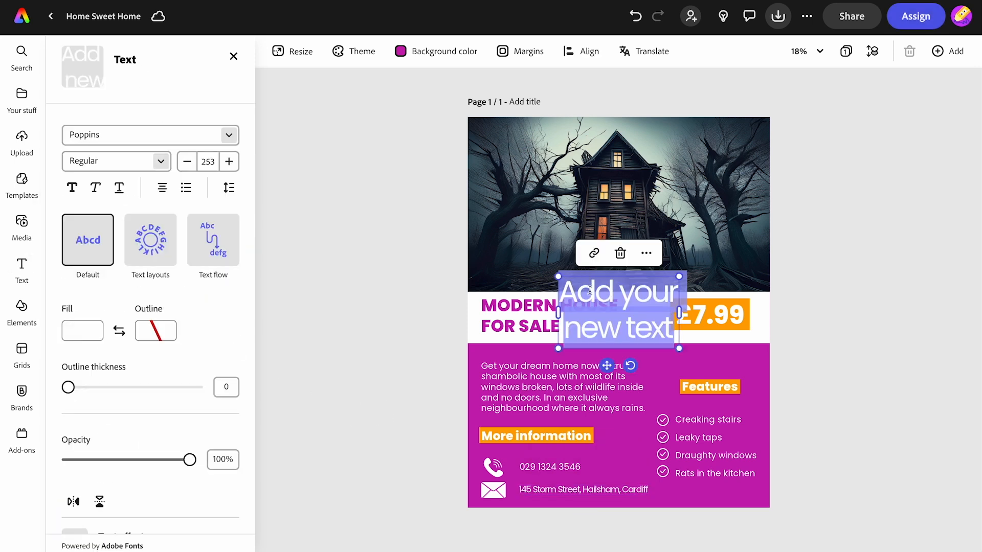
type("Ready to move")
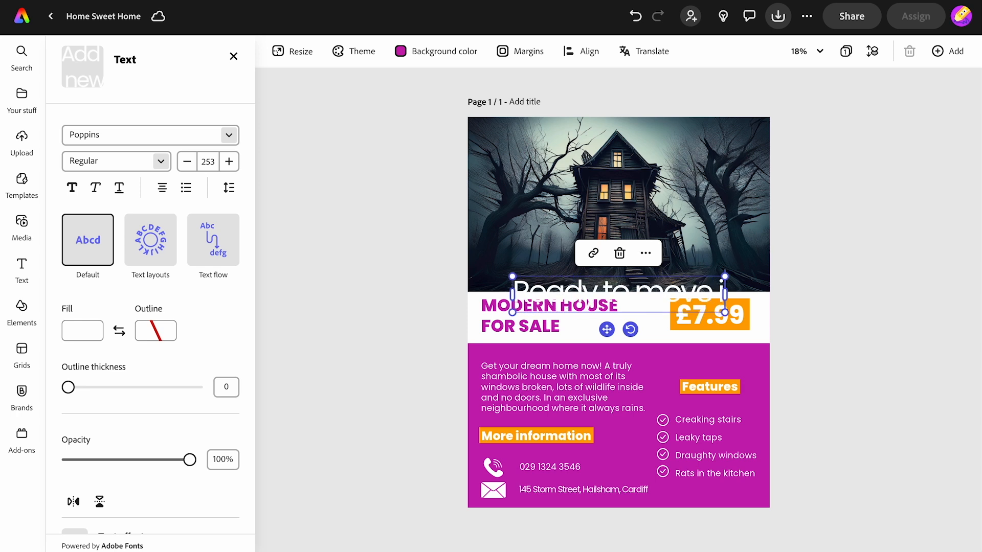
type(" into")
left_click_drag(607, 330, 616, 234)
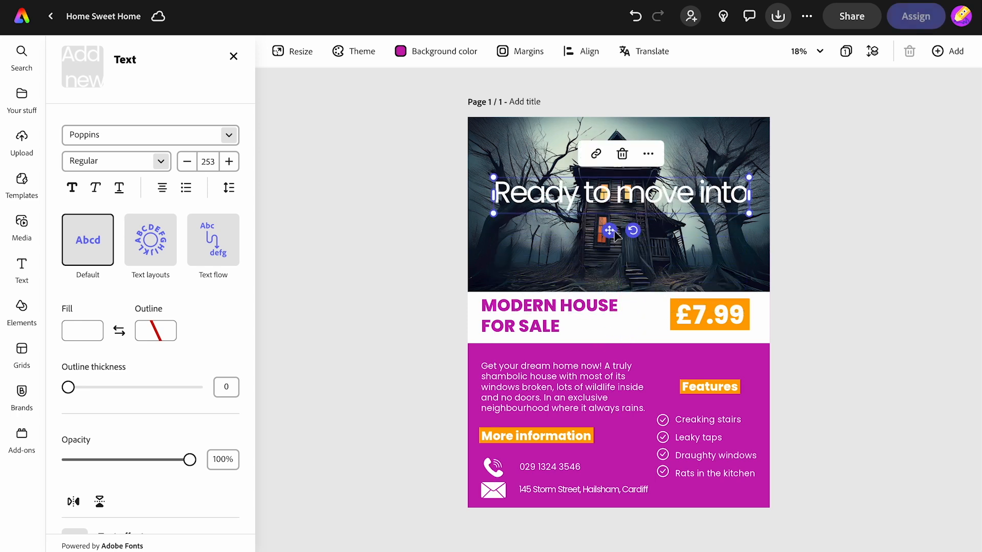
Step: Apply a stacked text layout to "Ready to move into", then place it tilted in the picture's upper-left corner
left_click(150, 243)
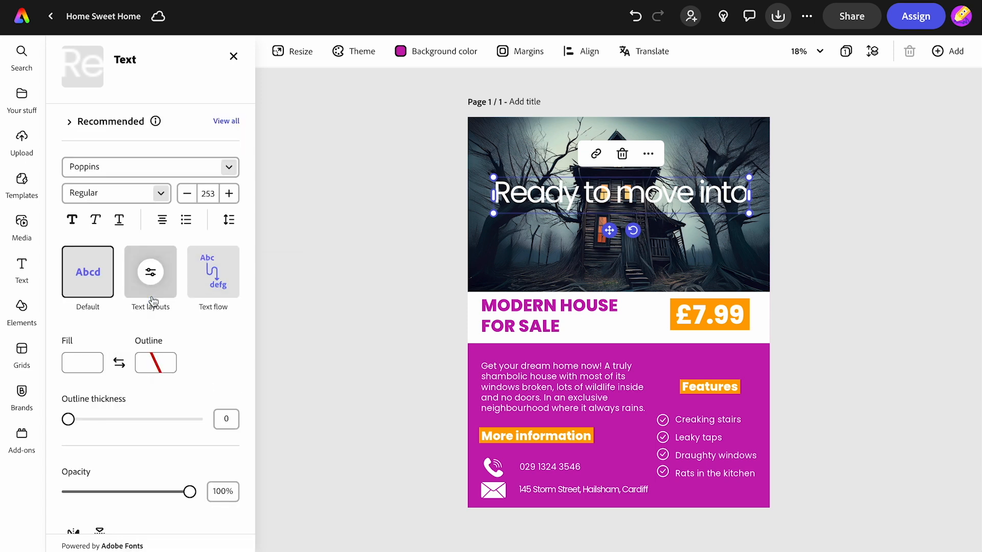
left_click(153, 300)
left_click_drag(608, 223, 520, 173)
left_click_drag(526, 212, 536, 210)
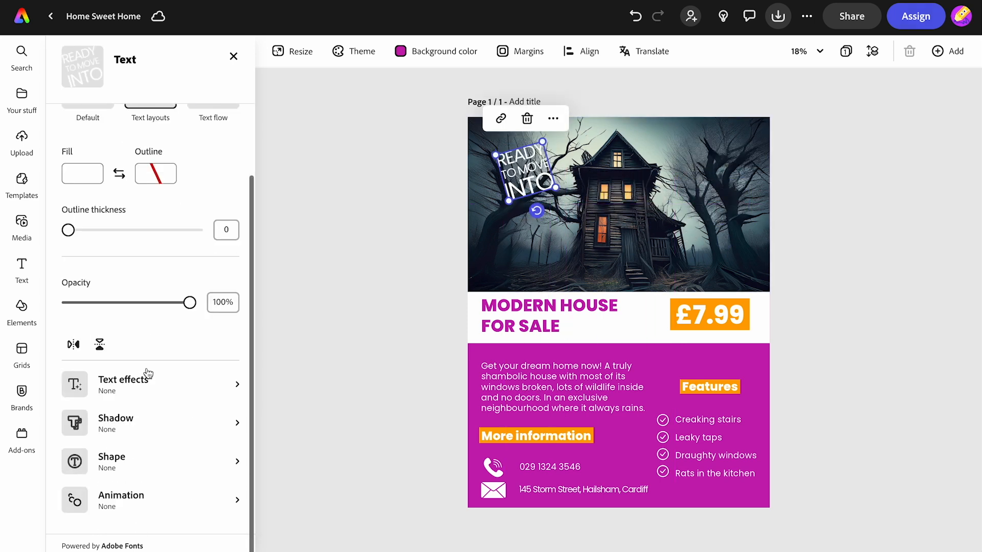
Step: Put a circle shape behind the "Ready to move into" text, filled with the orange sampled from the price background
left_click(139, 457)
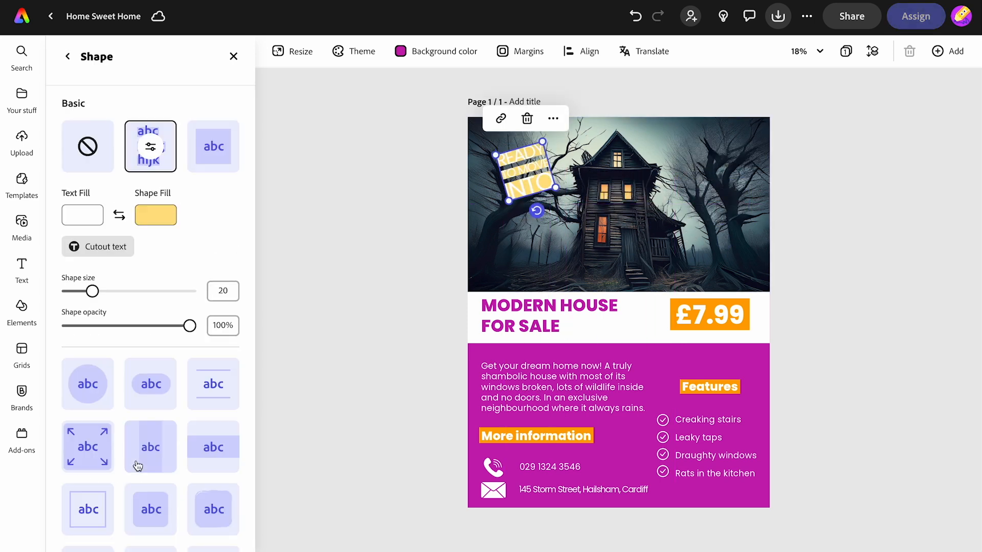
left_click(89, 391)
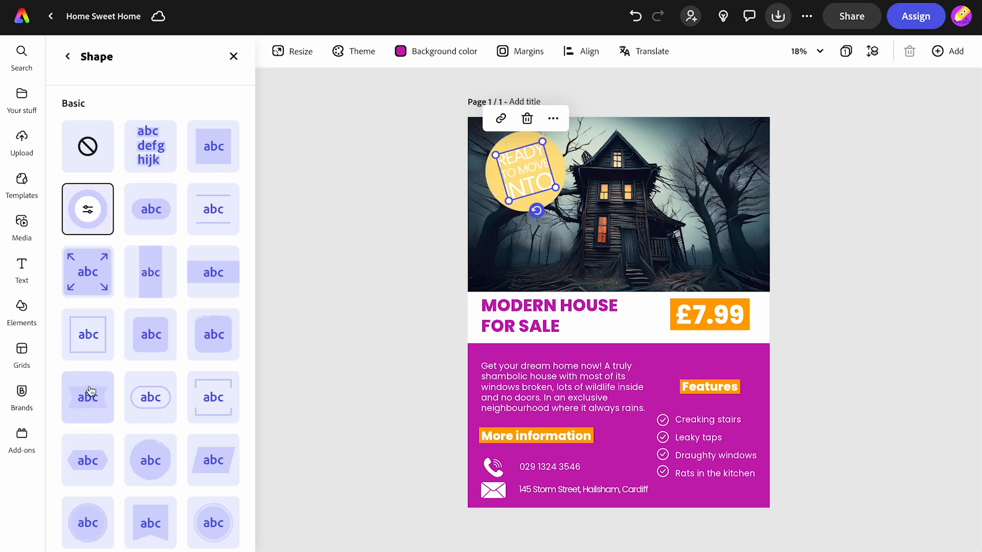
left_click(88, 211)
left_click(152, 193)
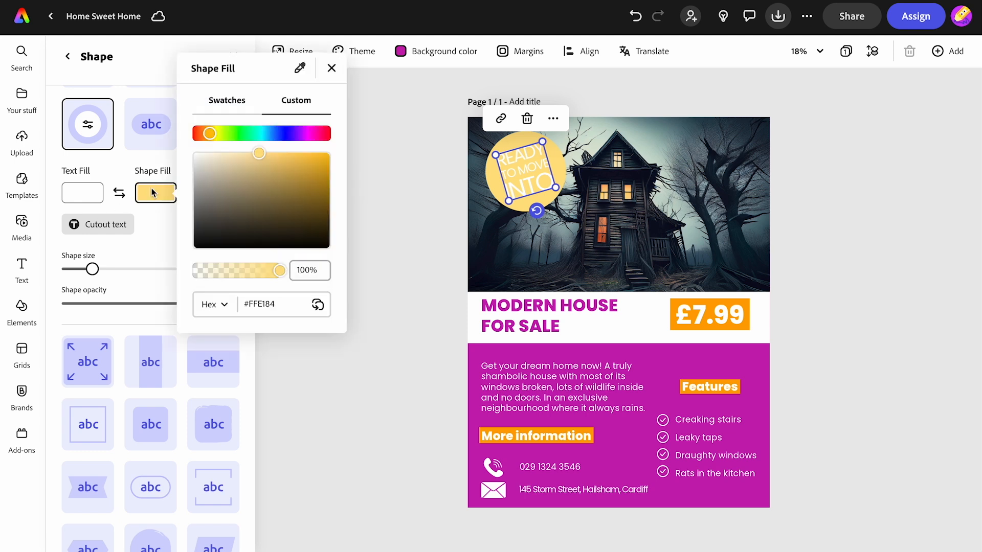
left_click(219, 102)
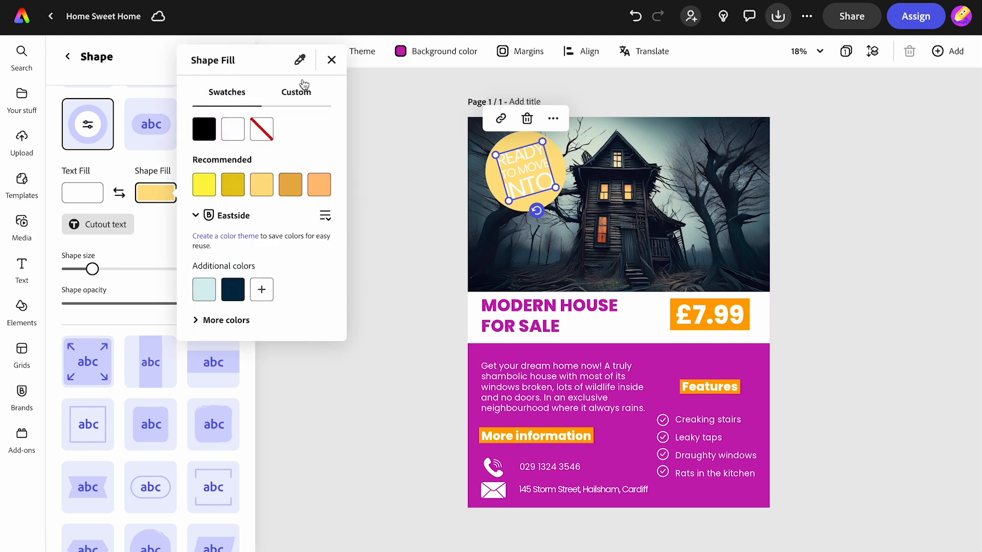
left_click(300, 63)
left_click(679, 304)
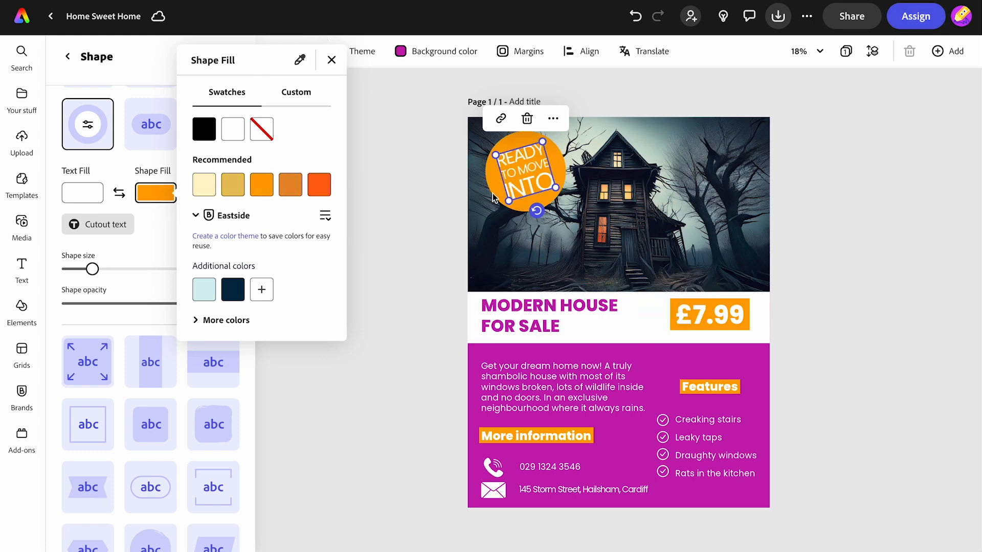
left_click(331, 59)
Step: Set the badge text's weight to Bold and shrink the badge slightly
left_click(67, 56)
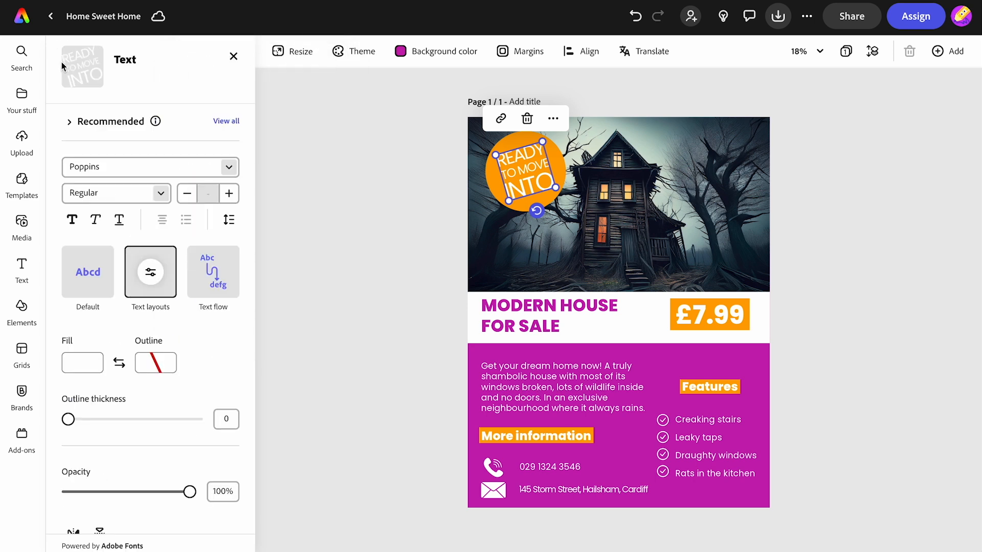
left_click(161, 192)
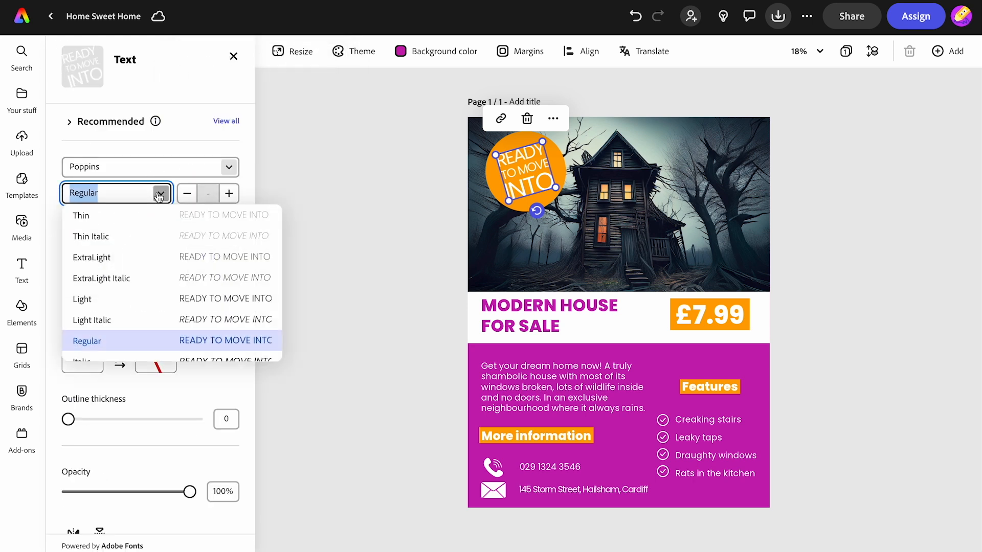
scroll(131, 305, "down", 3)
scroll(129, 302, "down", 2)
left_click(127, 289)
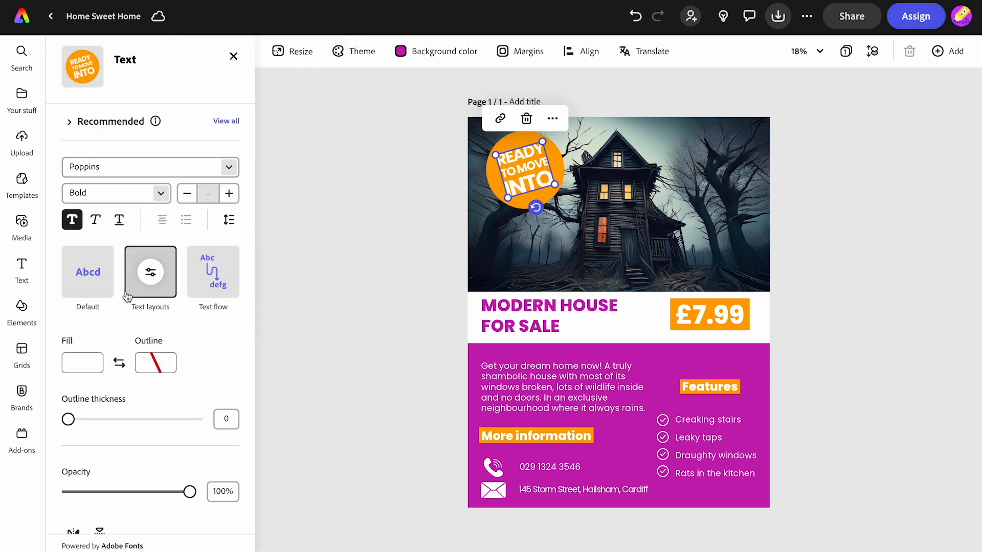
left_click_drag(555, 184, 537, 174)
left_click(428, 232)
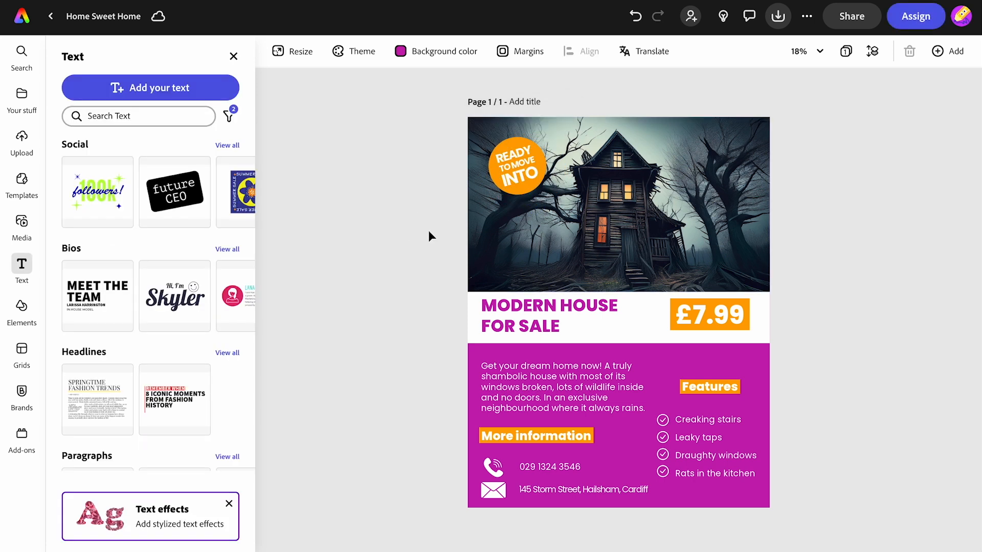
Step: Download the flyer as a PNG named "Home Sweet Home" to the Desktop
left_click(777, 20)
left_click(800, 159)
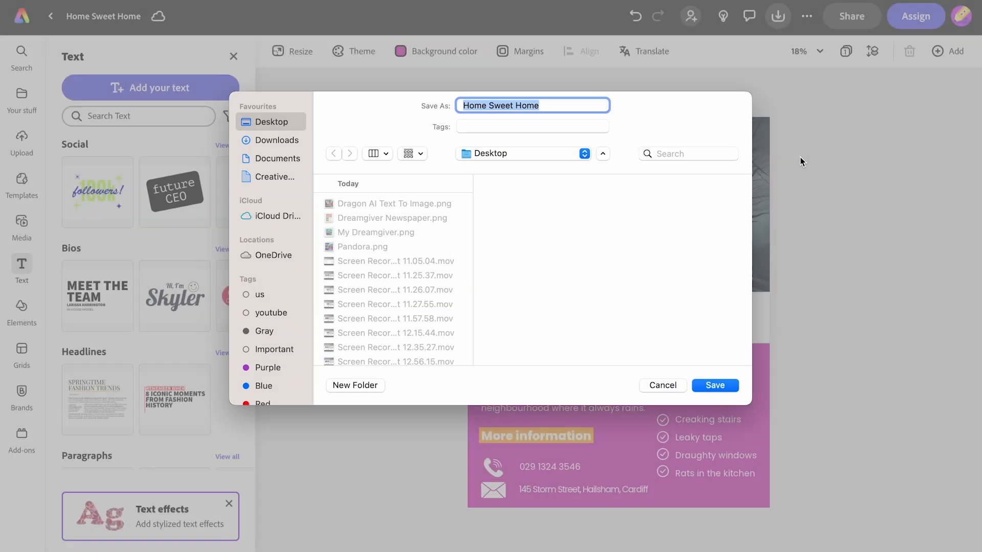
left_click(715, 385)
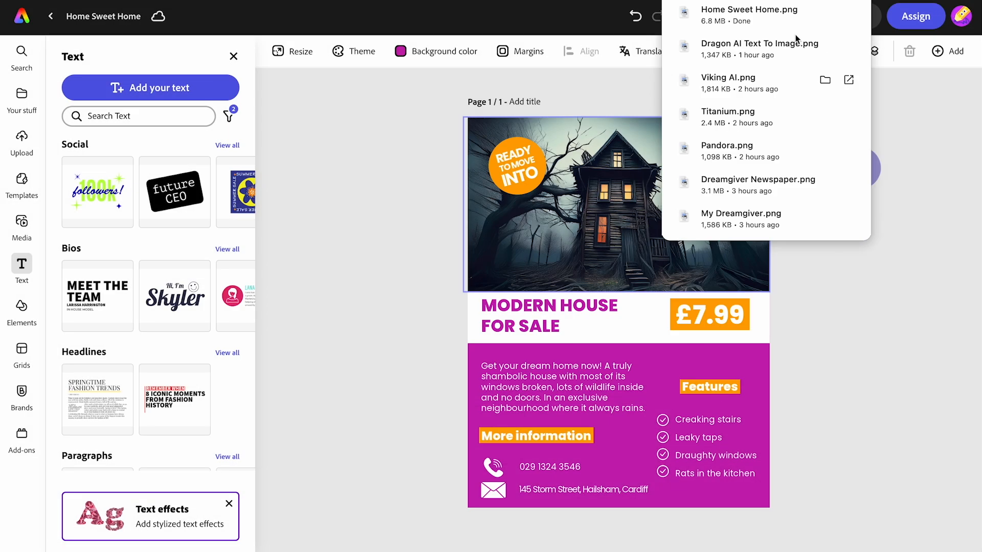
left_click(916, 108)
Step: Create a view-only link to the flyer, without allowing others to use it as a template, and copy it
left_click(858, 21)
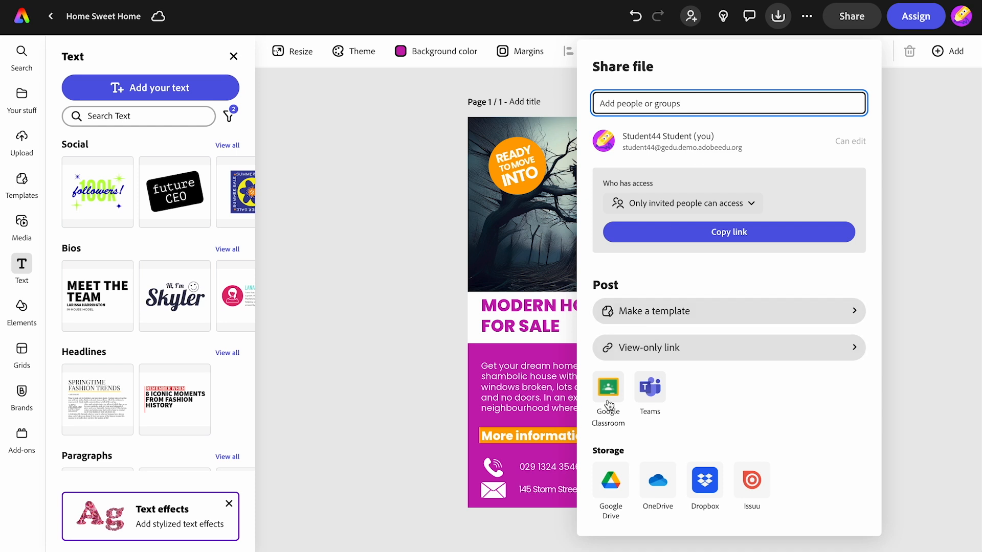
left_click(648, 347)
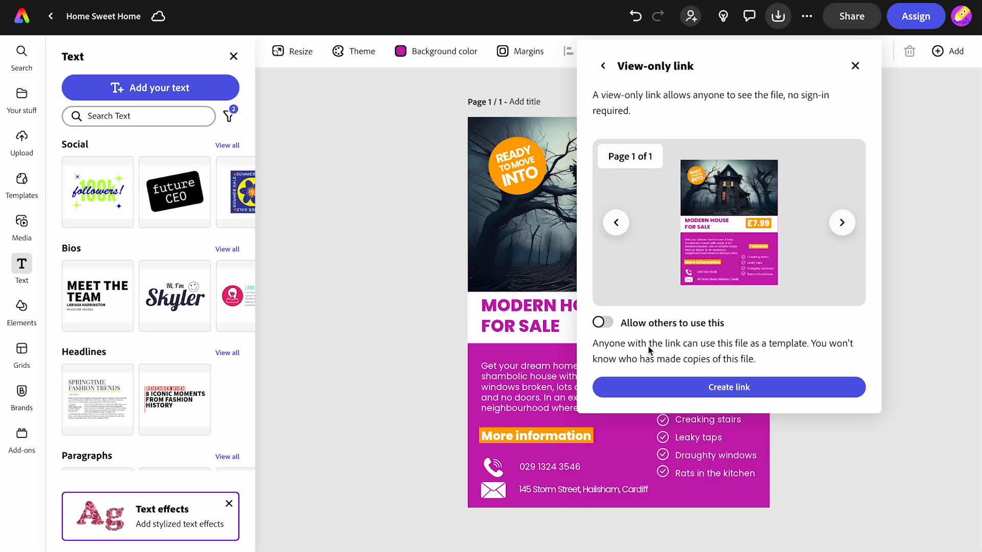
left_click(687, 386)
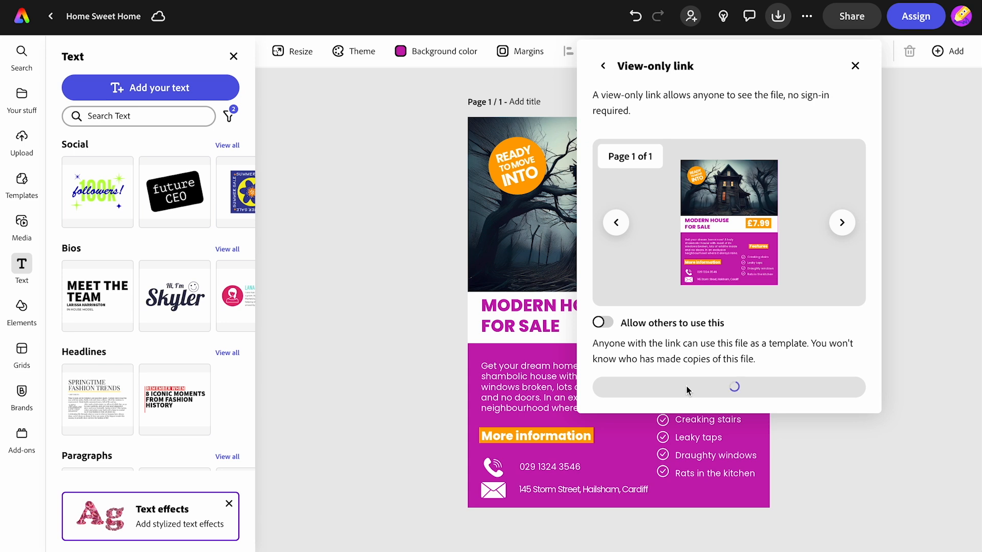
left_click(829, 403)
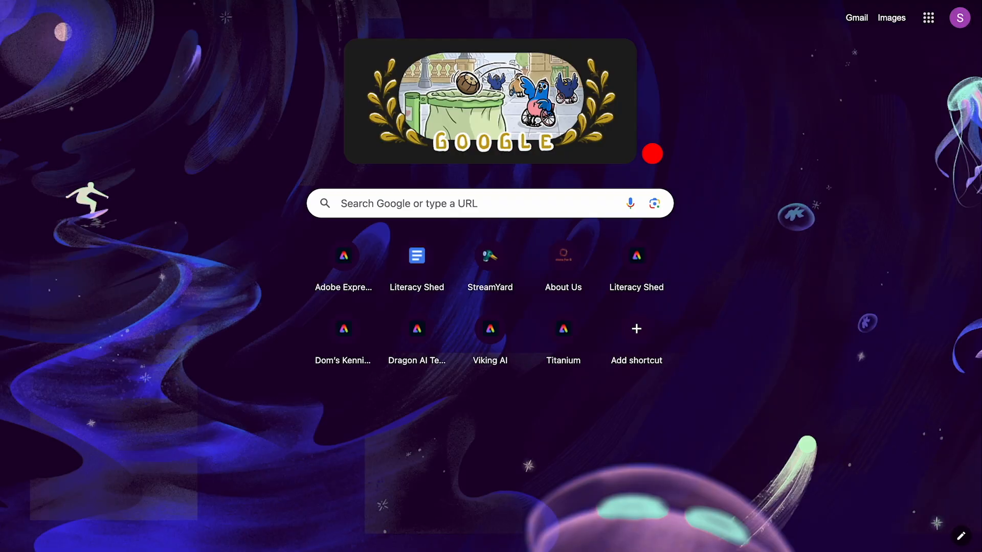